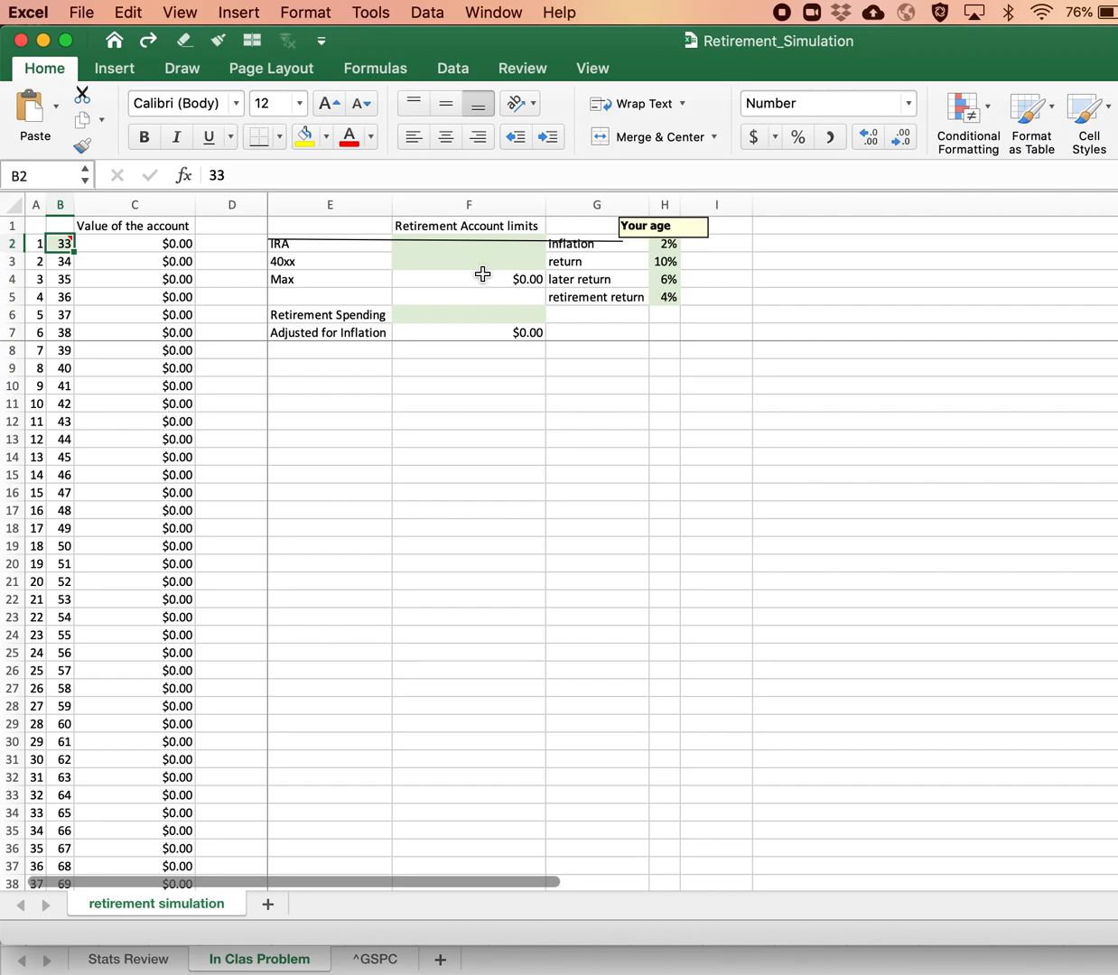
Step: Apply underline formatting to the empty 40xx limit cell F3
{"action": "left_click", "coordinate": [456, 248]}
{"action": "key", "text": "Up"}
{"action": "key", "text": "Down"}
{"action": "key", "text": "Down"}
{"action": "key", "text": "super+u"}
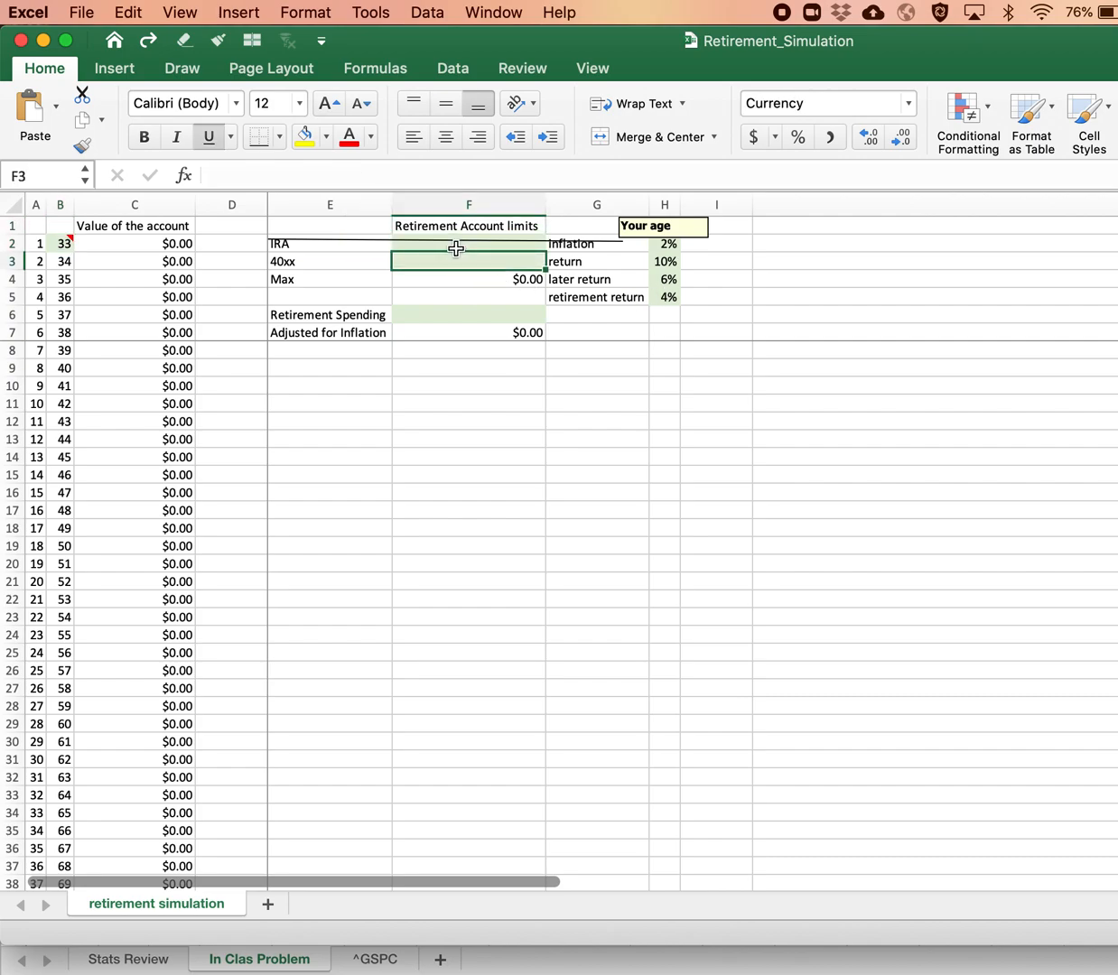
Step: Enter retirement account limits of 6000 for the IRA and 19000 for the 40xx
{"action": "left_click", "coordinate": [458, 245]}
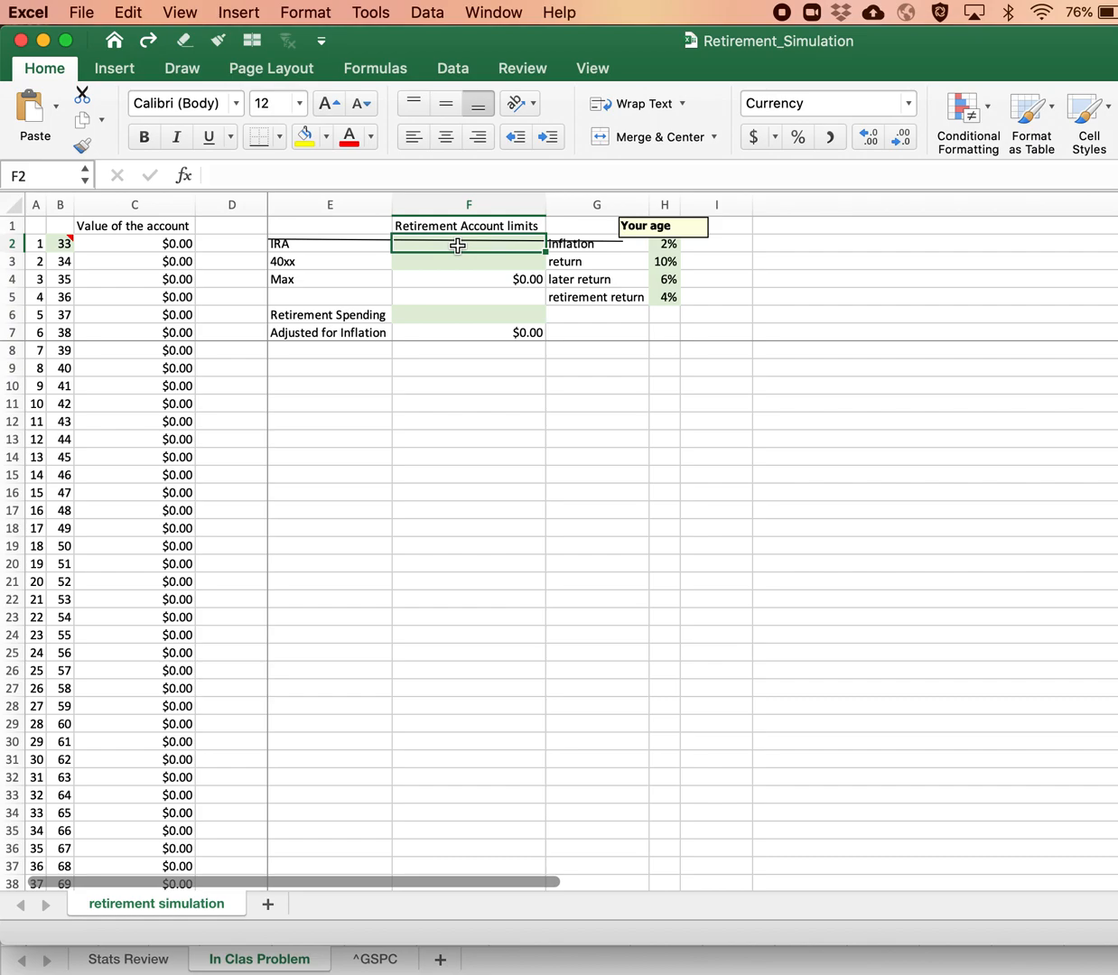
{"action": "type", "text": "6000"}
{"action": "key", "text": "Return"}
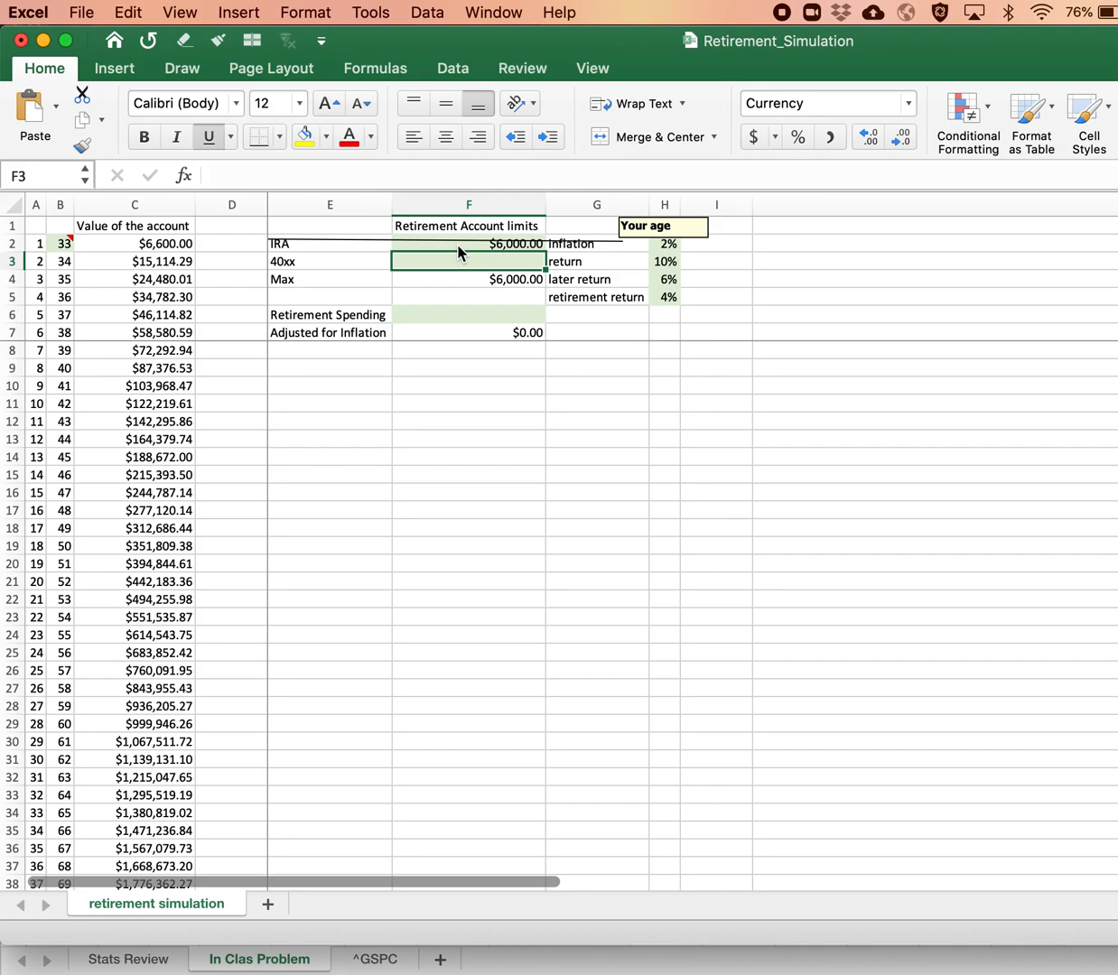
{"action": "type", "text": "19000"}
{"action": "key", "text": "Return"}
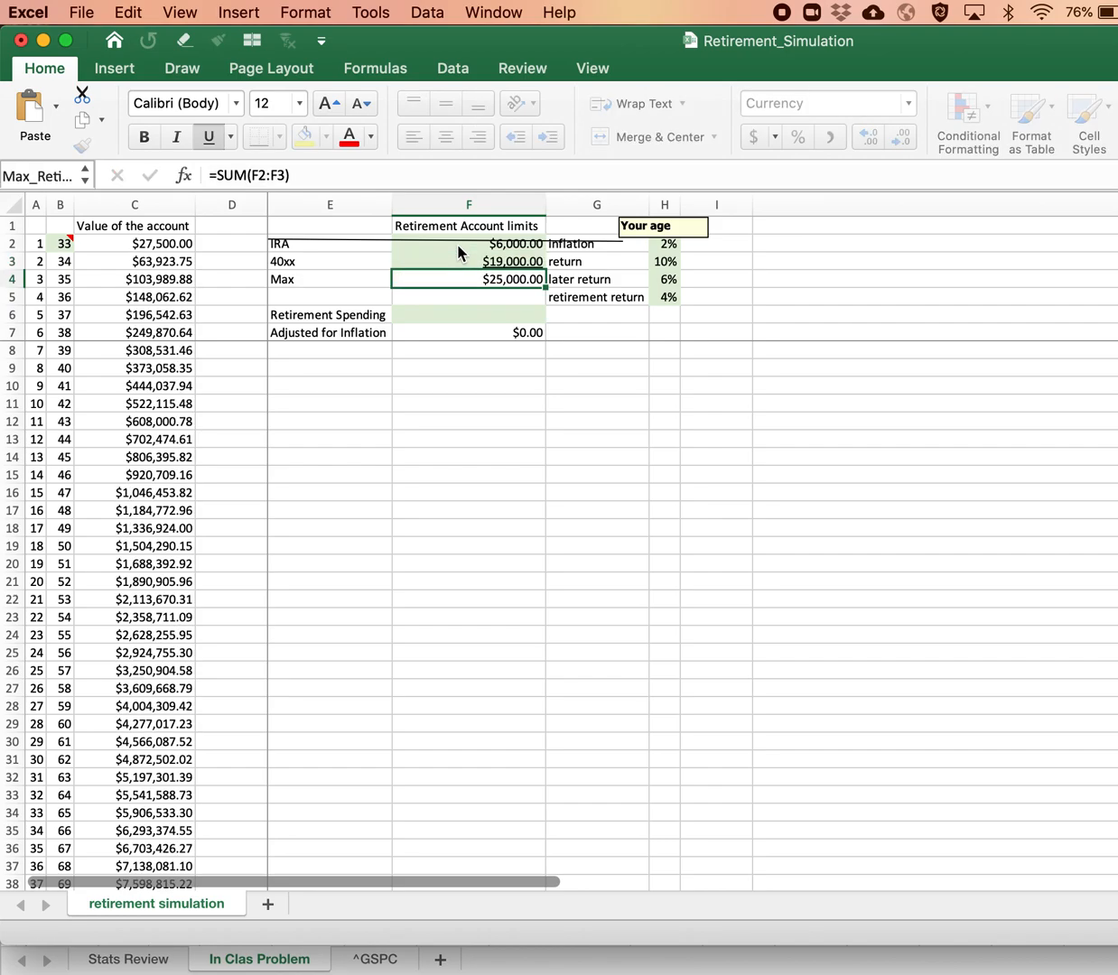
Step: Examine the account value formulas in column C, the contribution limits and their sum, and the inflation-adjusted spending formula
{"action": "left_click", "coordinate": [505, 240]}
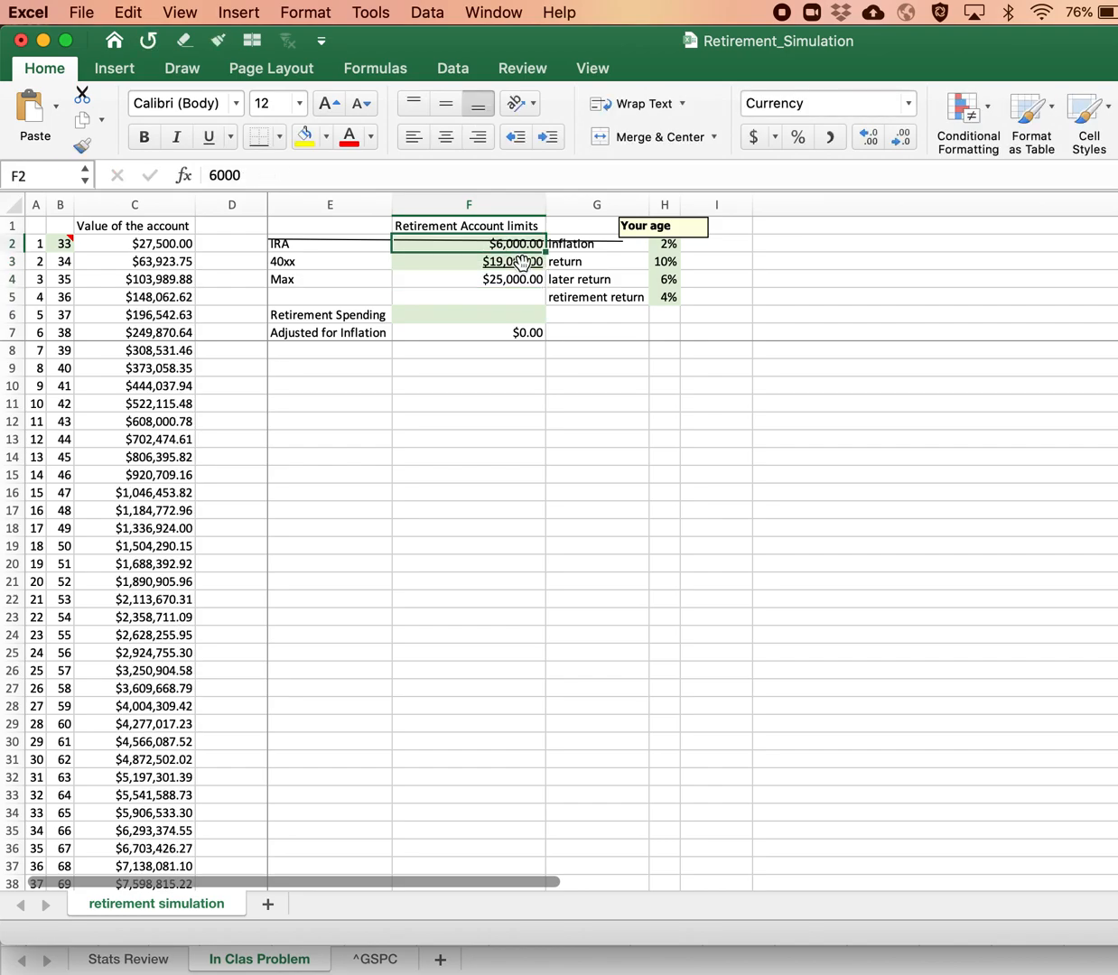
{"action": "left_click", "coordinate": [140, 294]}
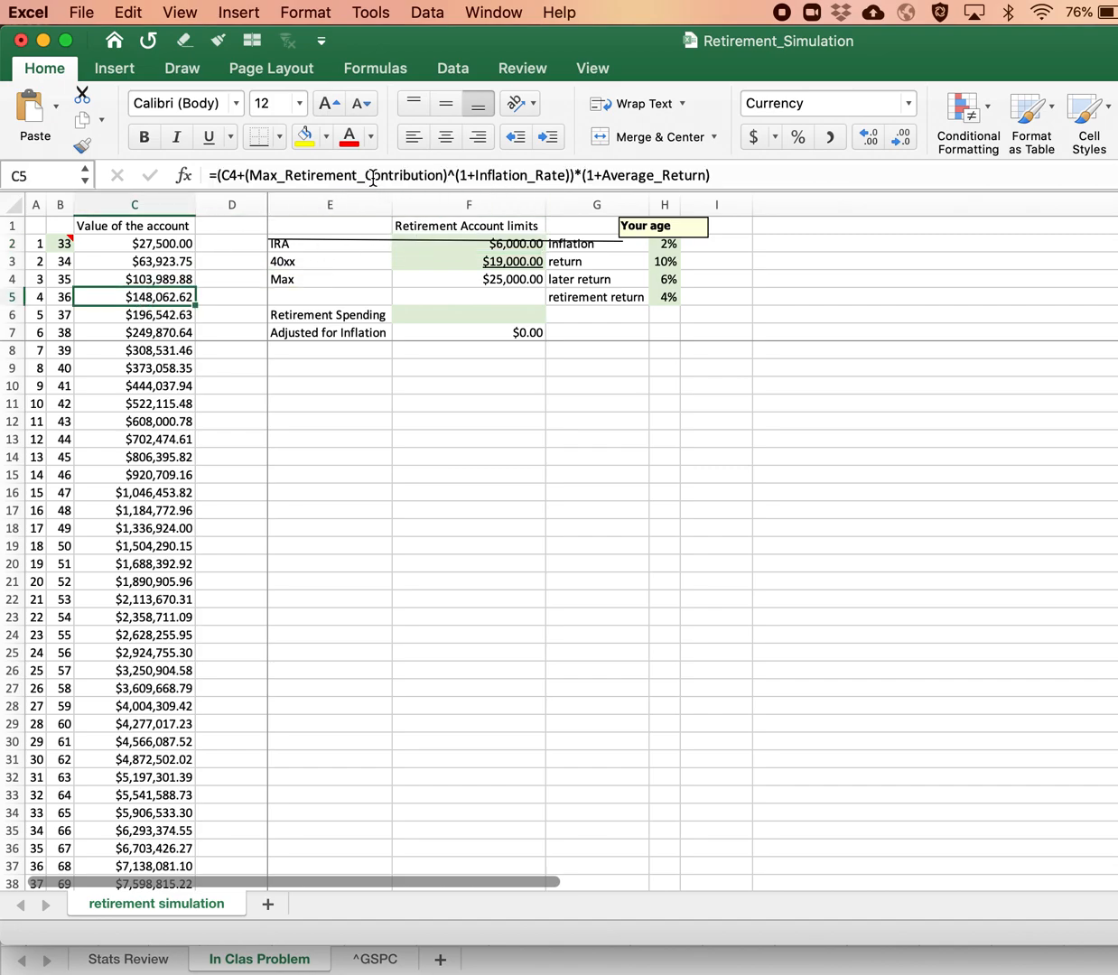
{"action": "left_click", "coordinate": [411, 332]}
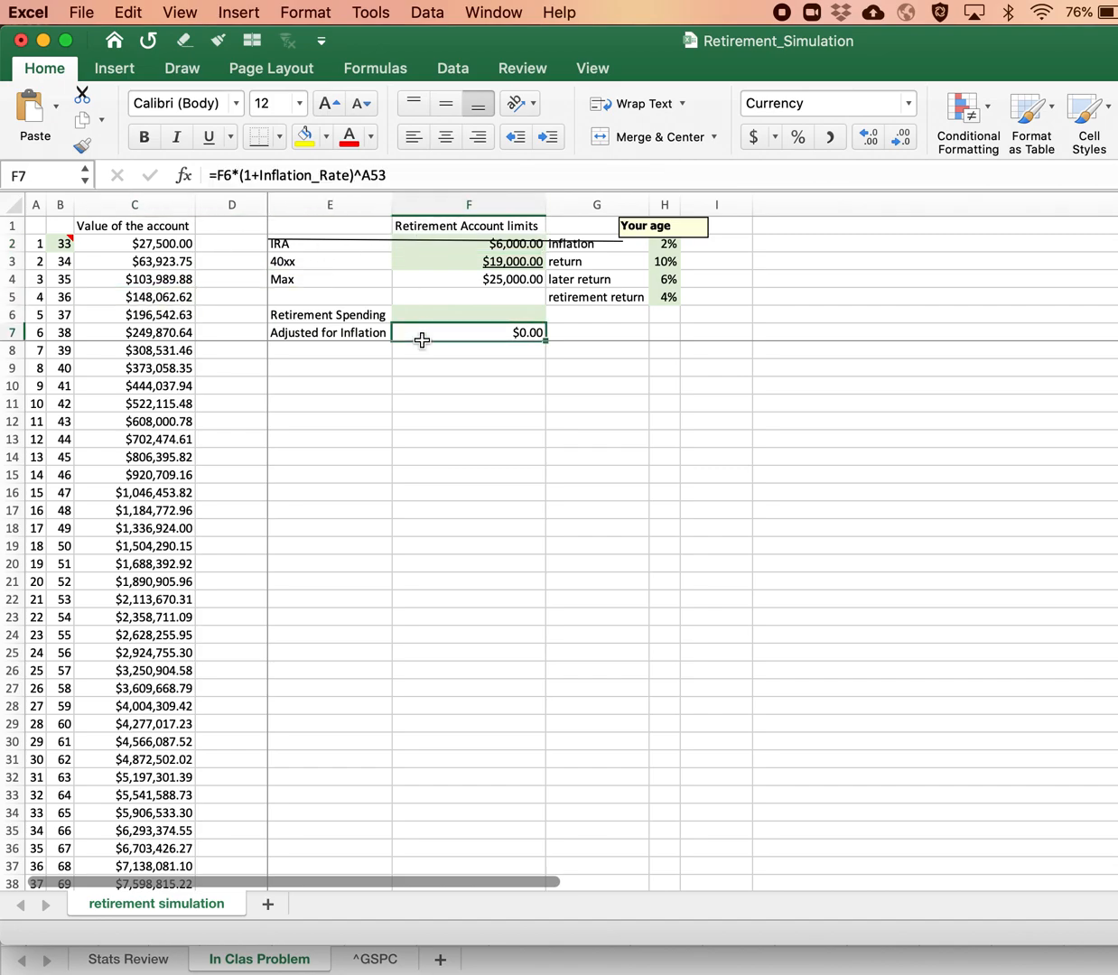
{"action": "left_click", "coordinate": [445, 261]}
{"action": "key", "text": "Up"}
{"action": "key", "text": "Down"}
{"action": "key", "text": "Up"}
{"action": "key", "text": "Down"}
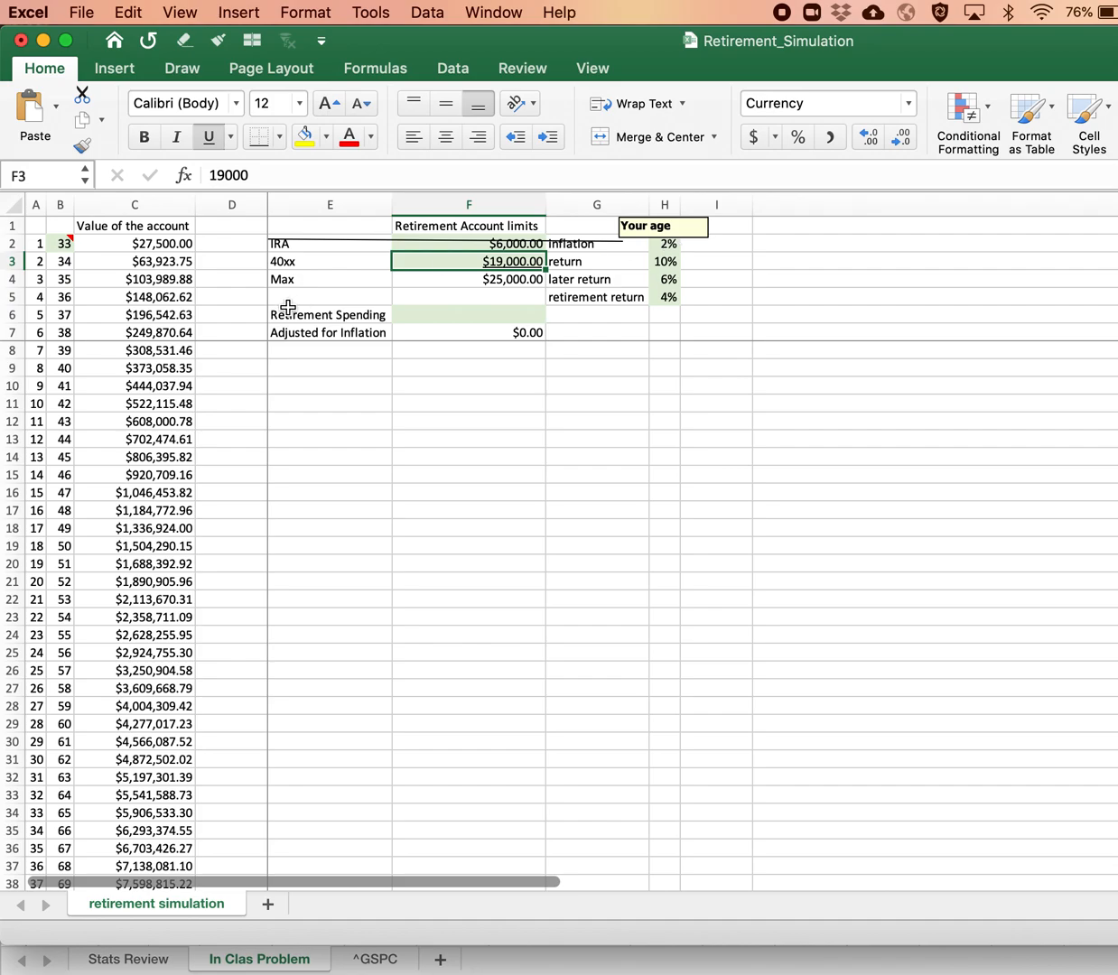
{"action": "left_click", "coordinate": [183, 260]}
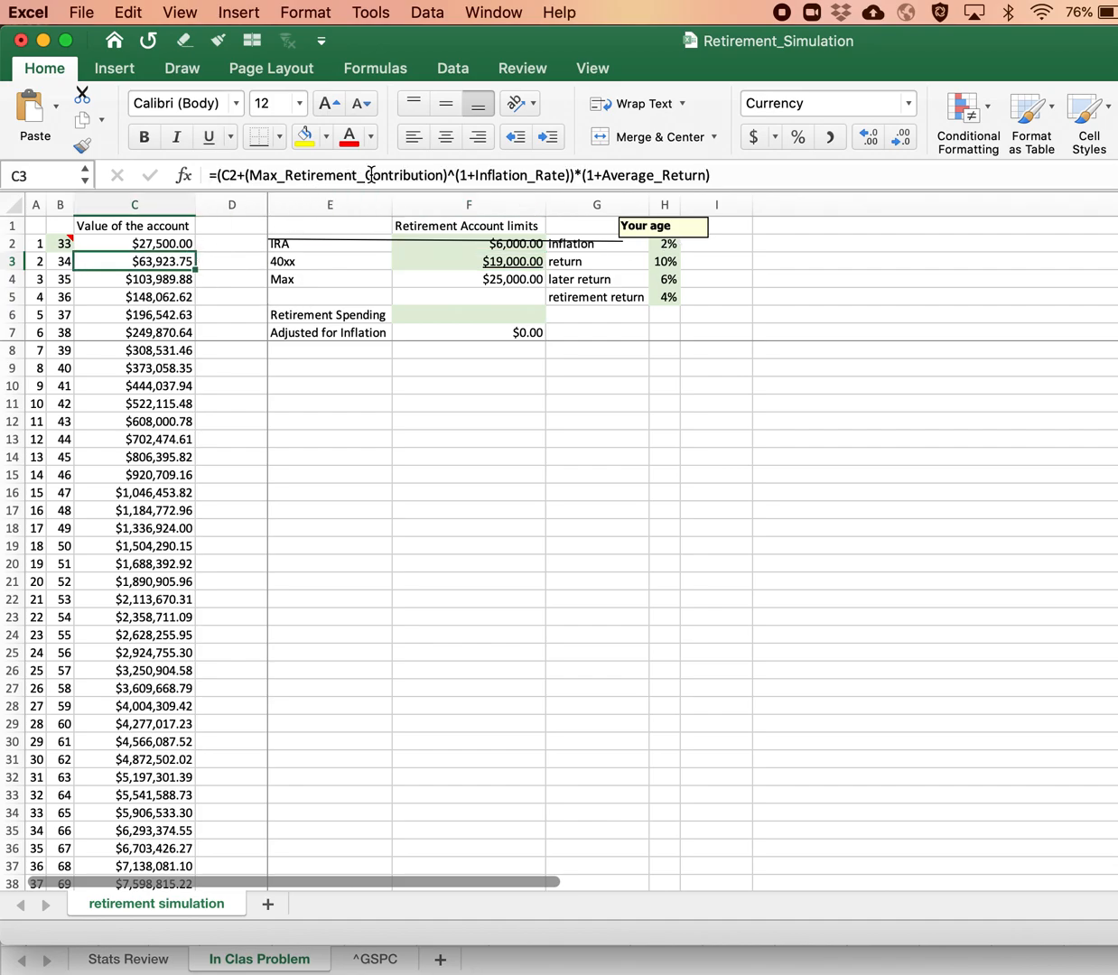
{"action": "key", "text": "Down"}
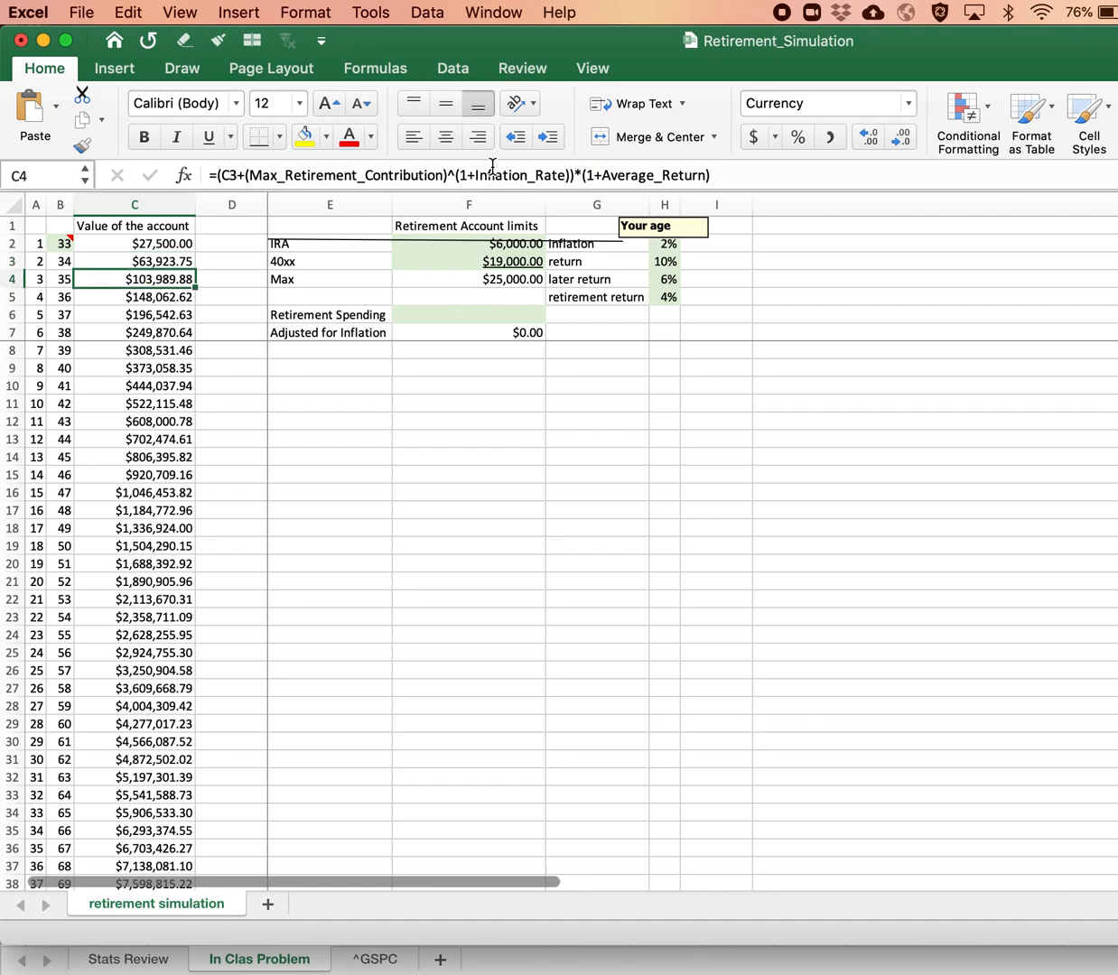
{"action": "left_click", "coordinate": [469, 273]}
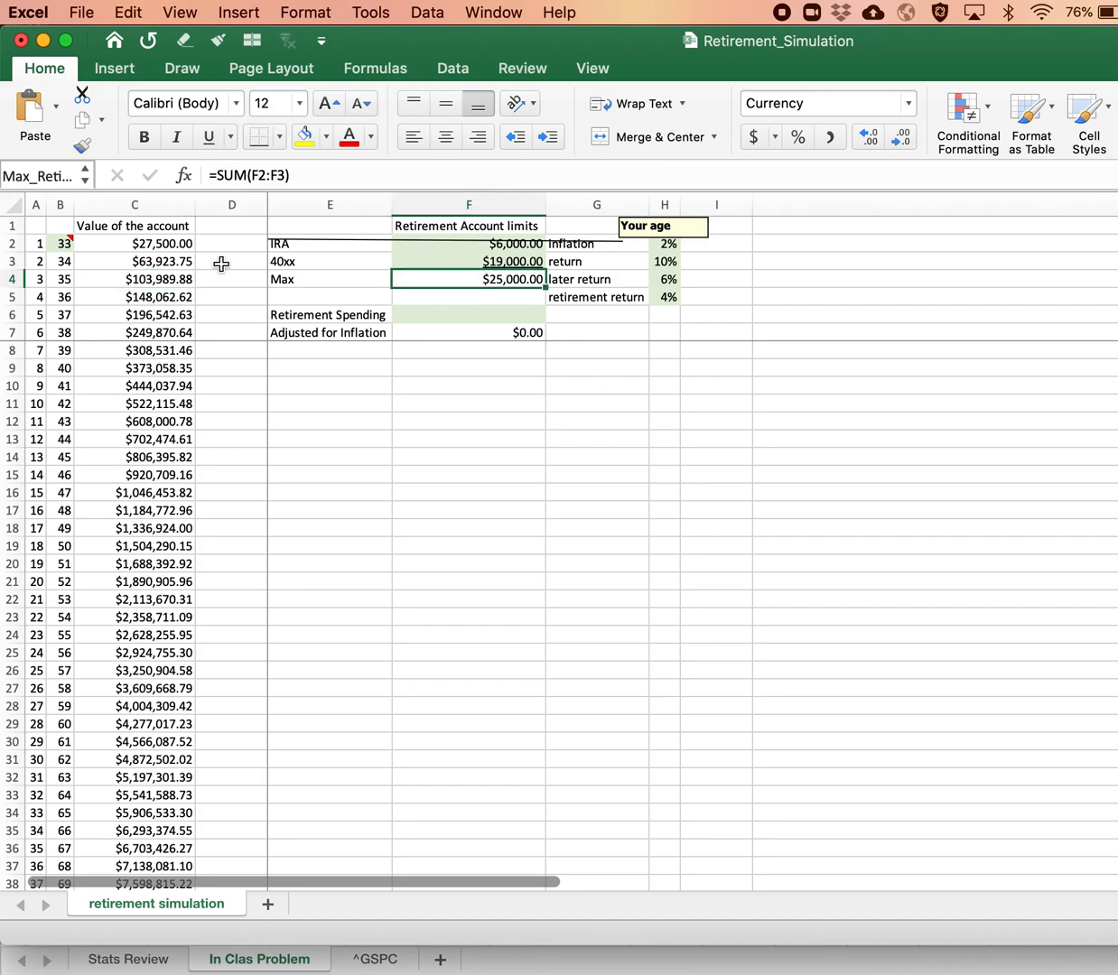
Step: Try limits of 12000 for the IRA and 38000 for the 40xx, and undo both changes
{"action": "left_click", "coordinate": [516, 247]}
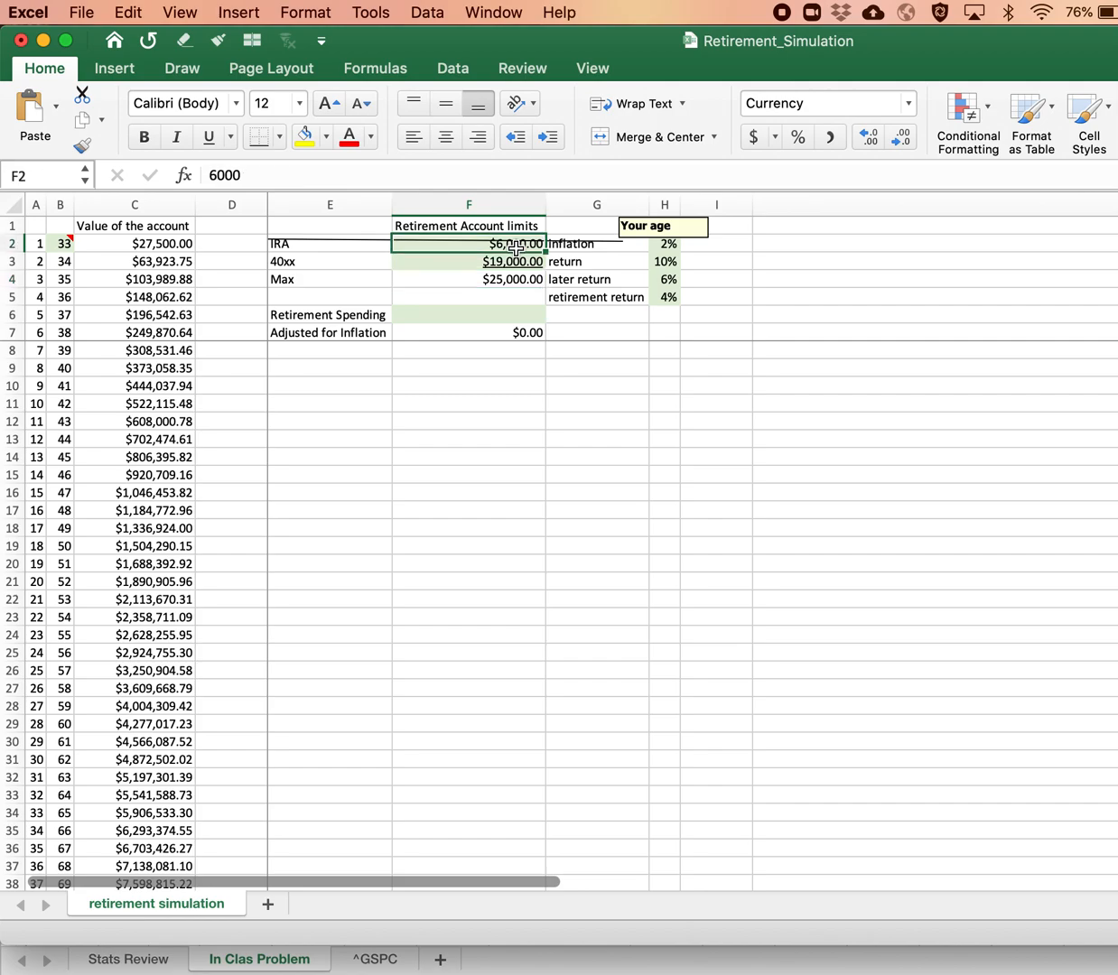
{"action": "type", "text": "12000"}
{"action": "key", "text": "Return"}
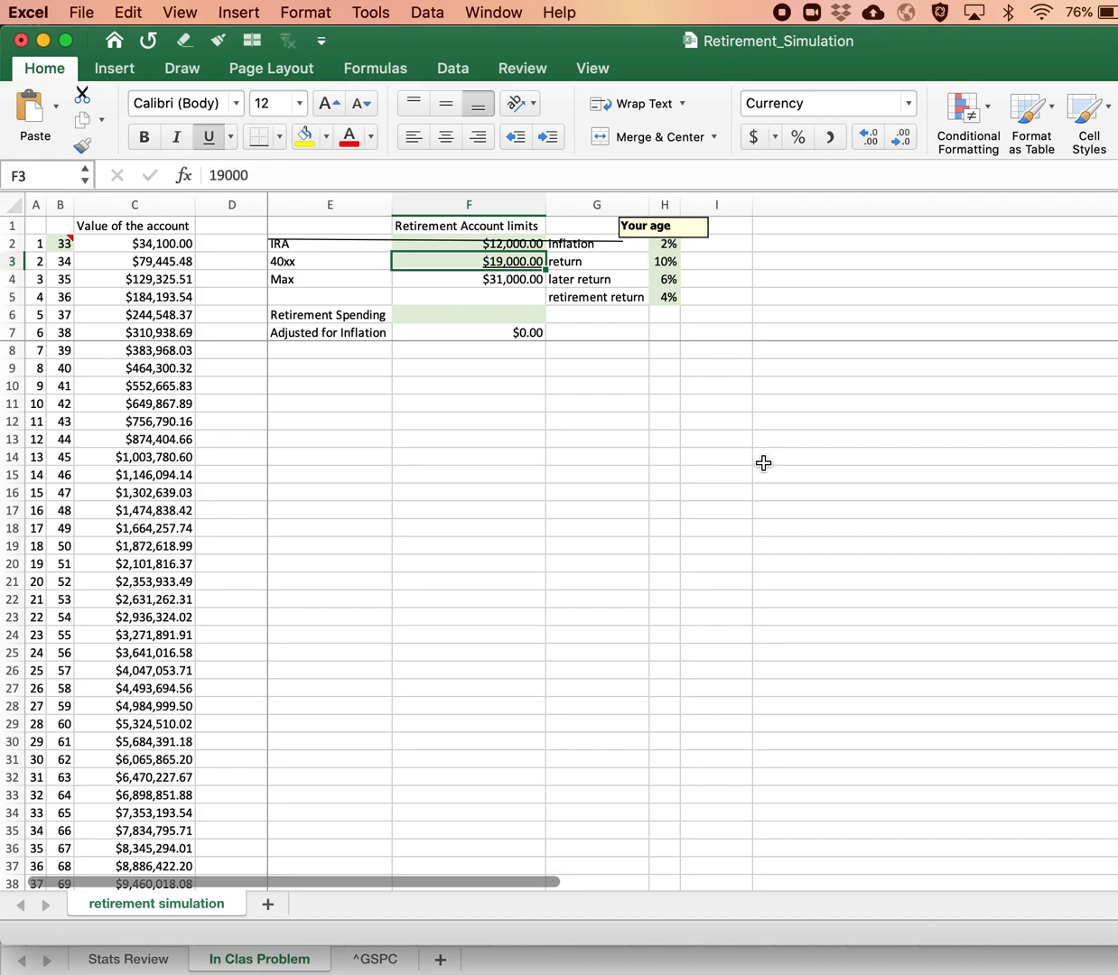
{"action": "type", "text": "38000"}
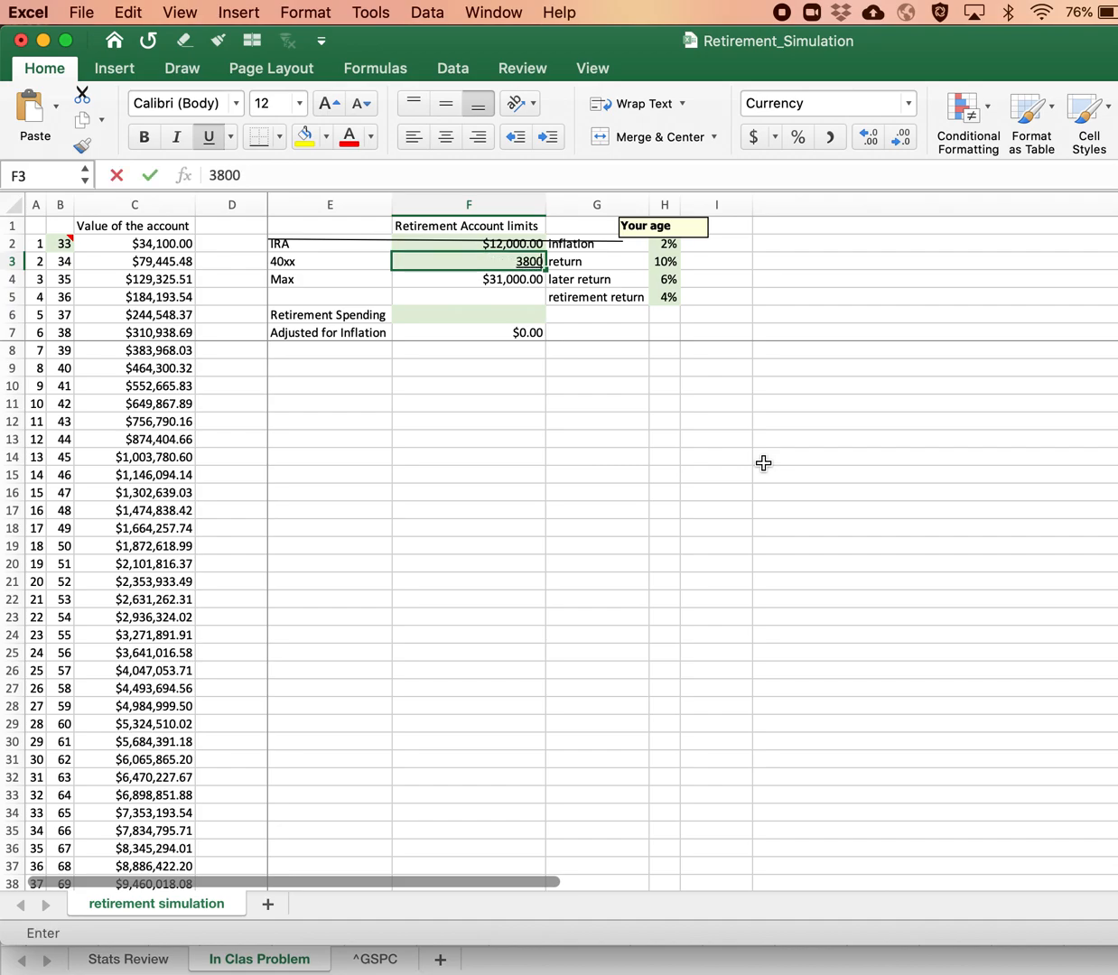
{"action": "key", "text": "Return"}
{"action": "key", "text": "Up"}
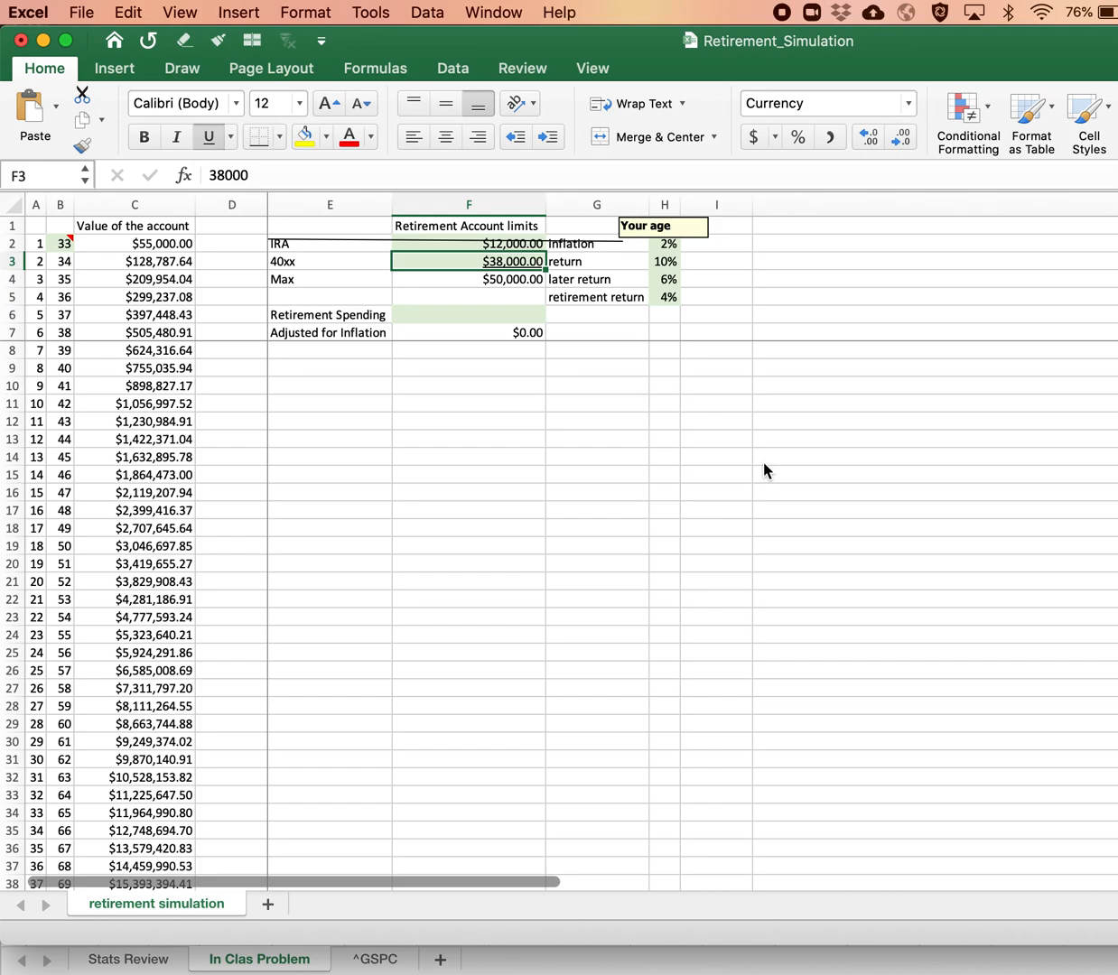
{"action": "key", "text": "super+z"}
{"action": "key", "text": "super+z"}
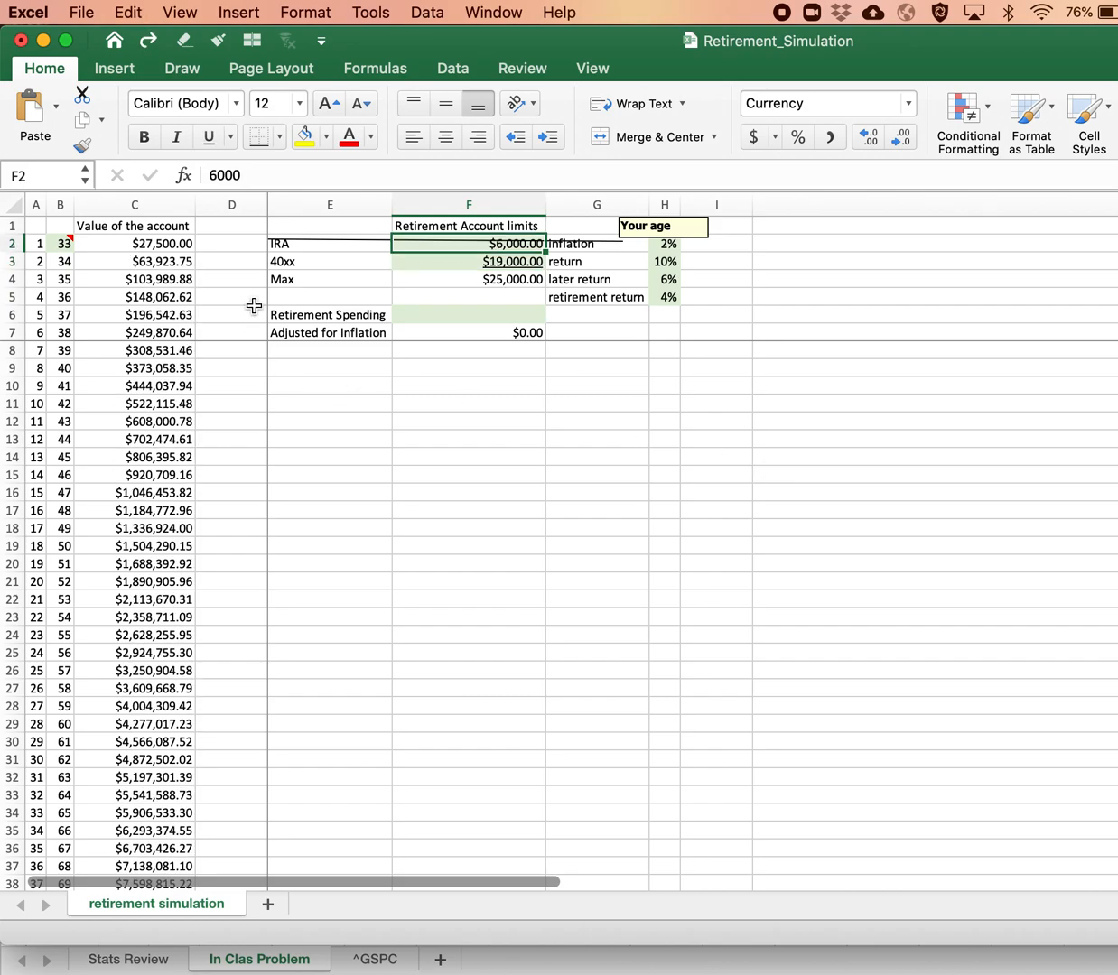
Step: Set the starting age in B2 to 40
{"action": "left_click", "coordinate": [143, 240]}
{"action": "left_click", "coordinate": [56, 240]}
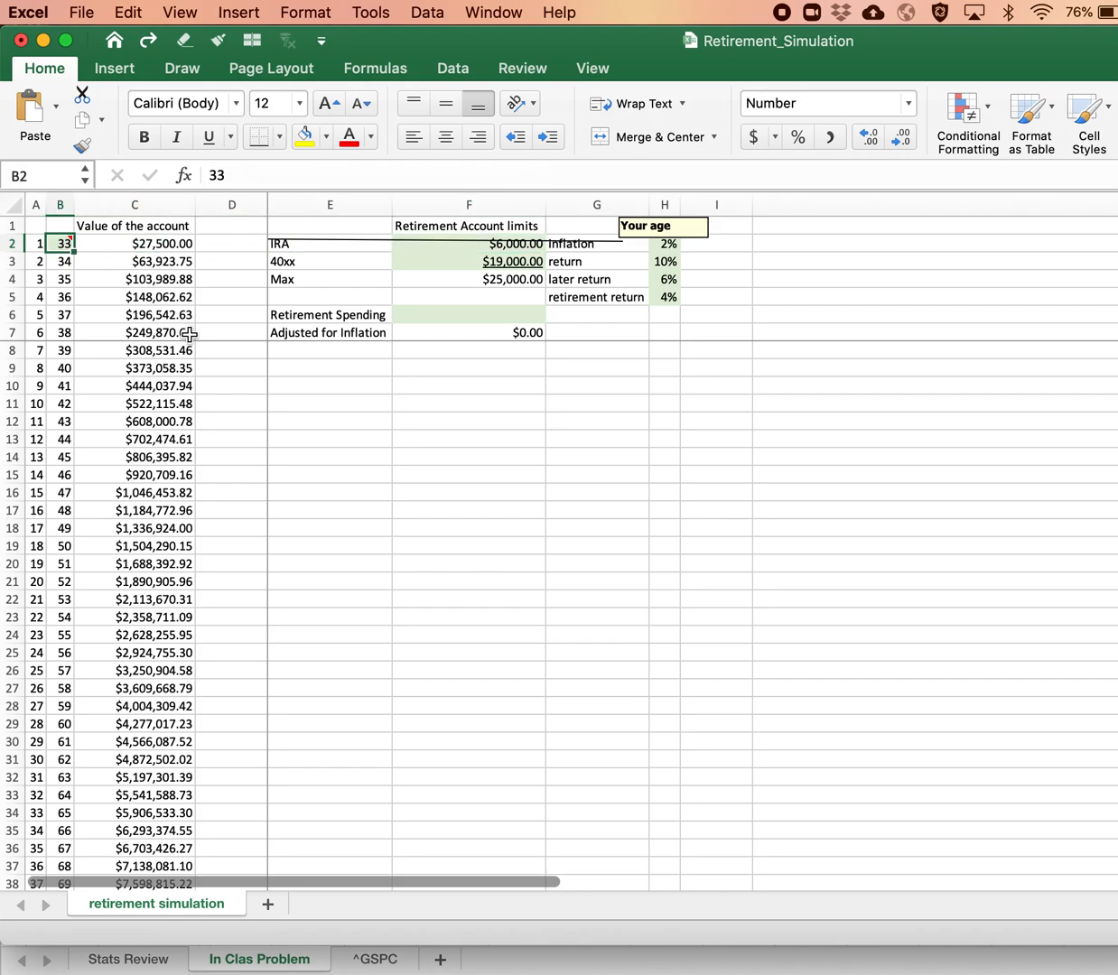
{"action": "type", "text": "40"}
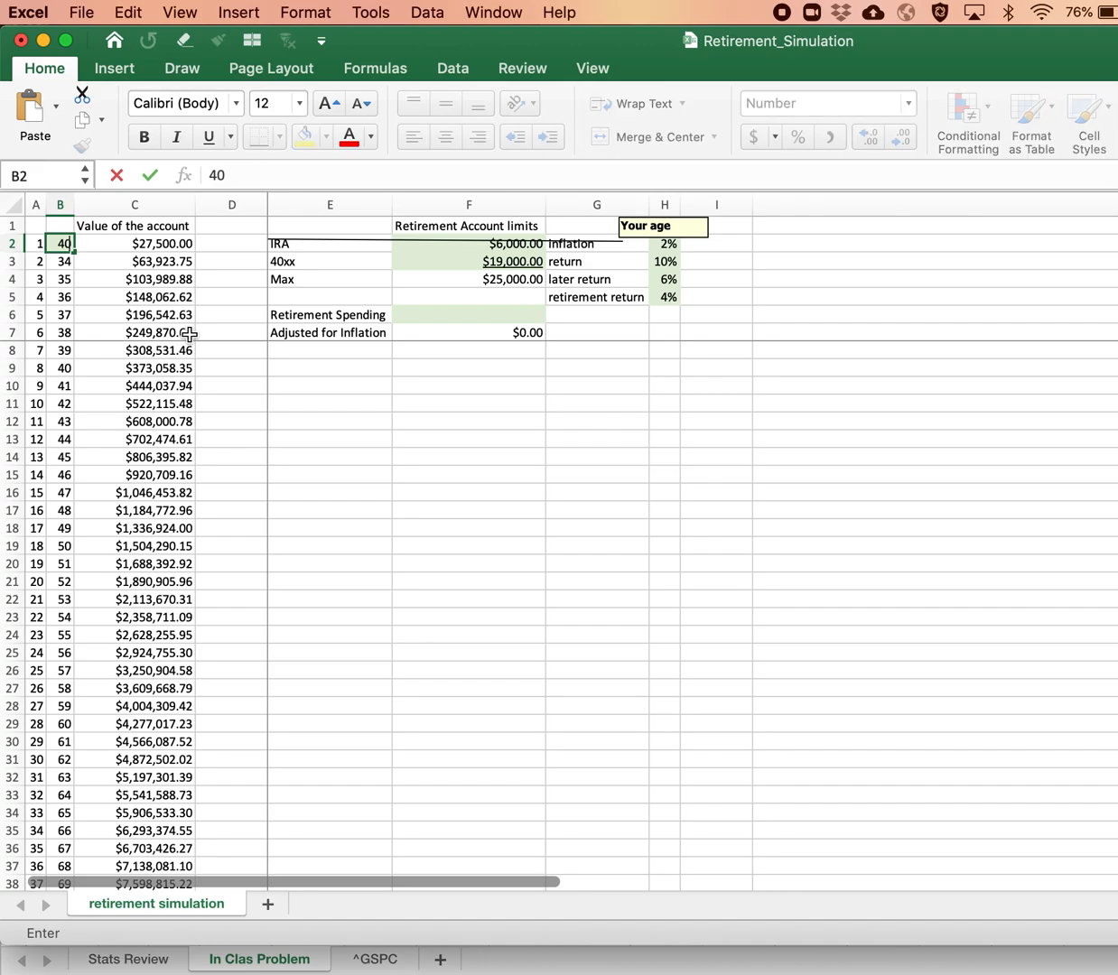
{"action": "key", "text": "Return"}
Step: Examine the Retirement Age row and the withdrawal formula in C40 with the cells it references
{"action": "scroll", "coordinate": [164, 425], "scroll_direction": "down", "scroll_amount": 7}
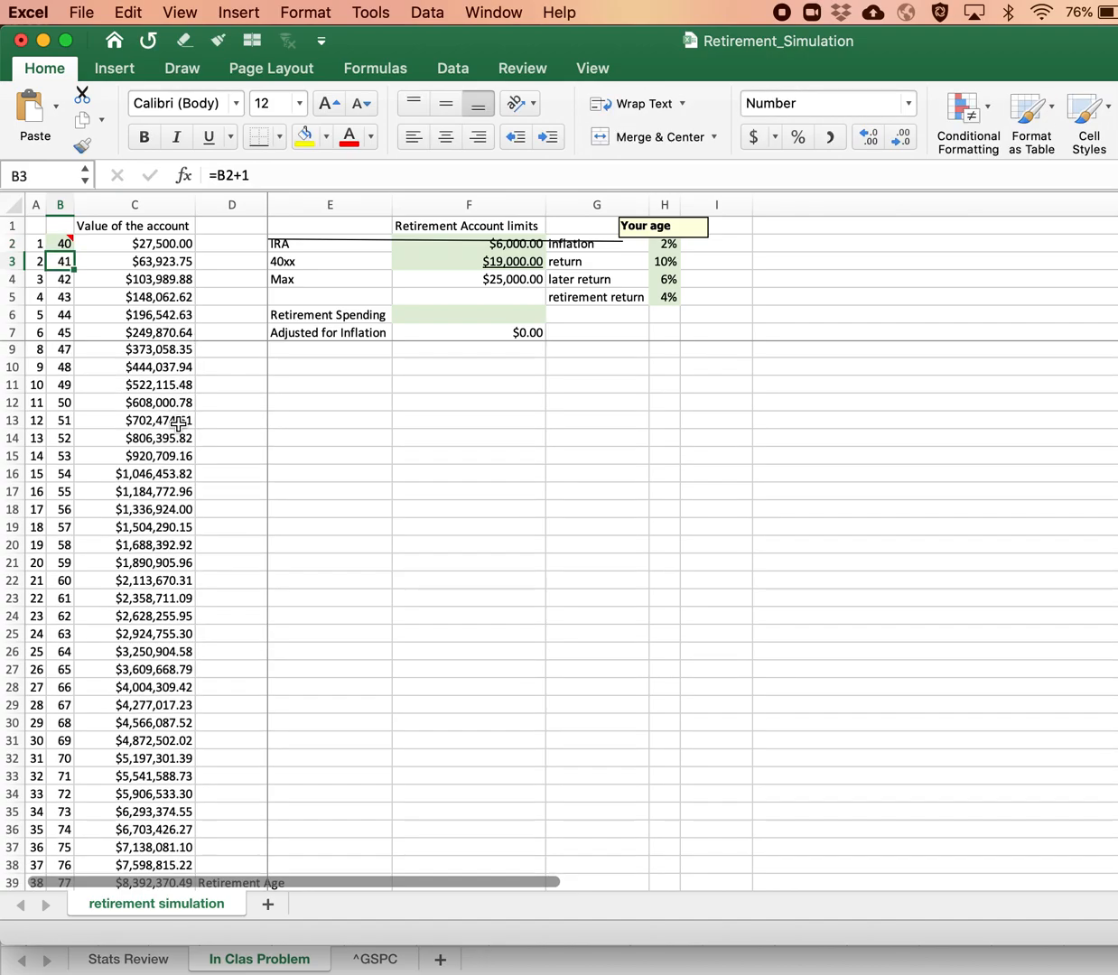
{"action": "left_click", "coordinate": [61, 539]}
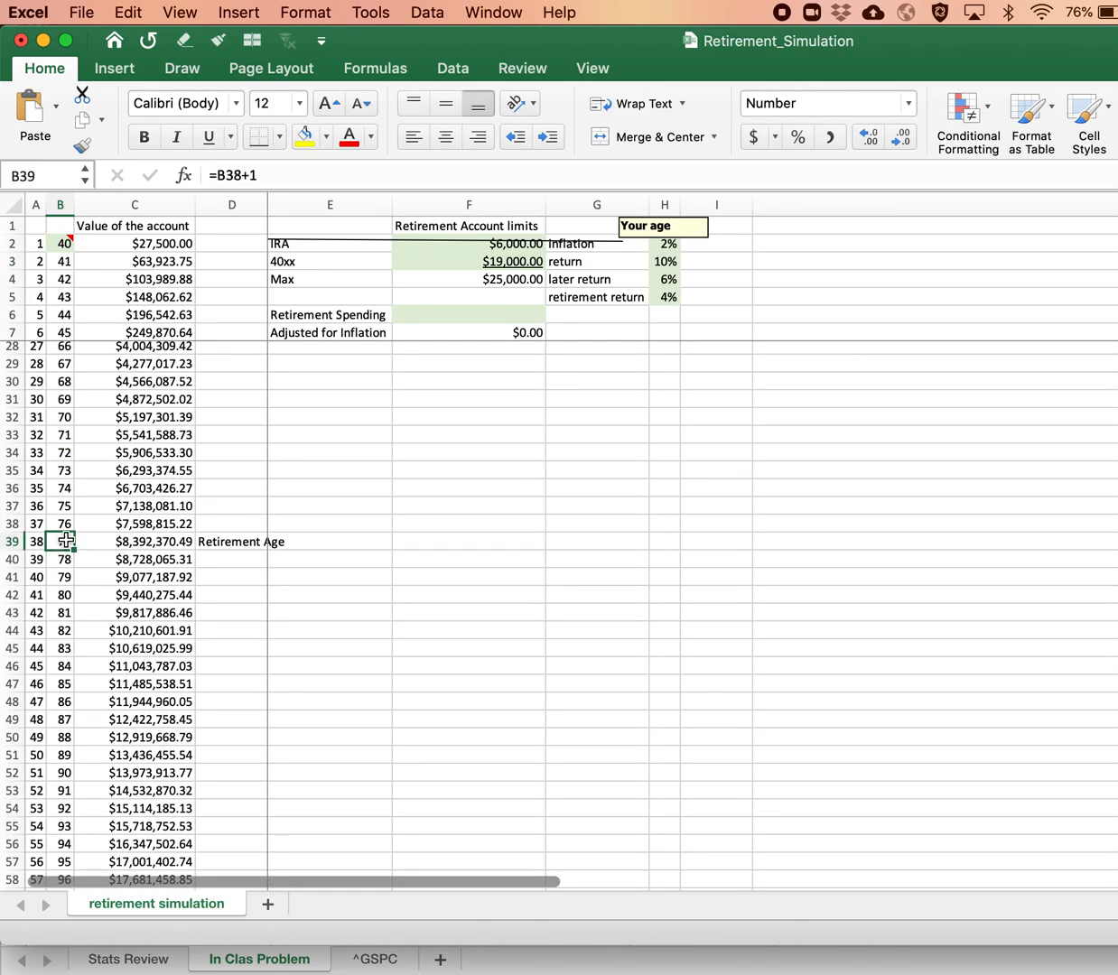
{"action": "scroll", "coordinate": [63, 533], "scroll_direction": "up", "scroll_amount": 2}
{"action": "scroll", "coordinate": [66, 539], "scroll_direction": "down", "scroll_amount": 2}
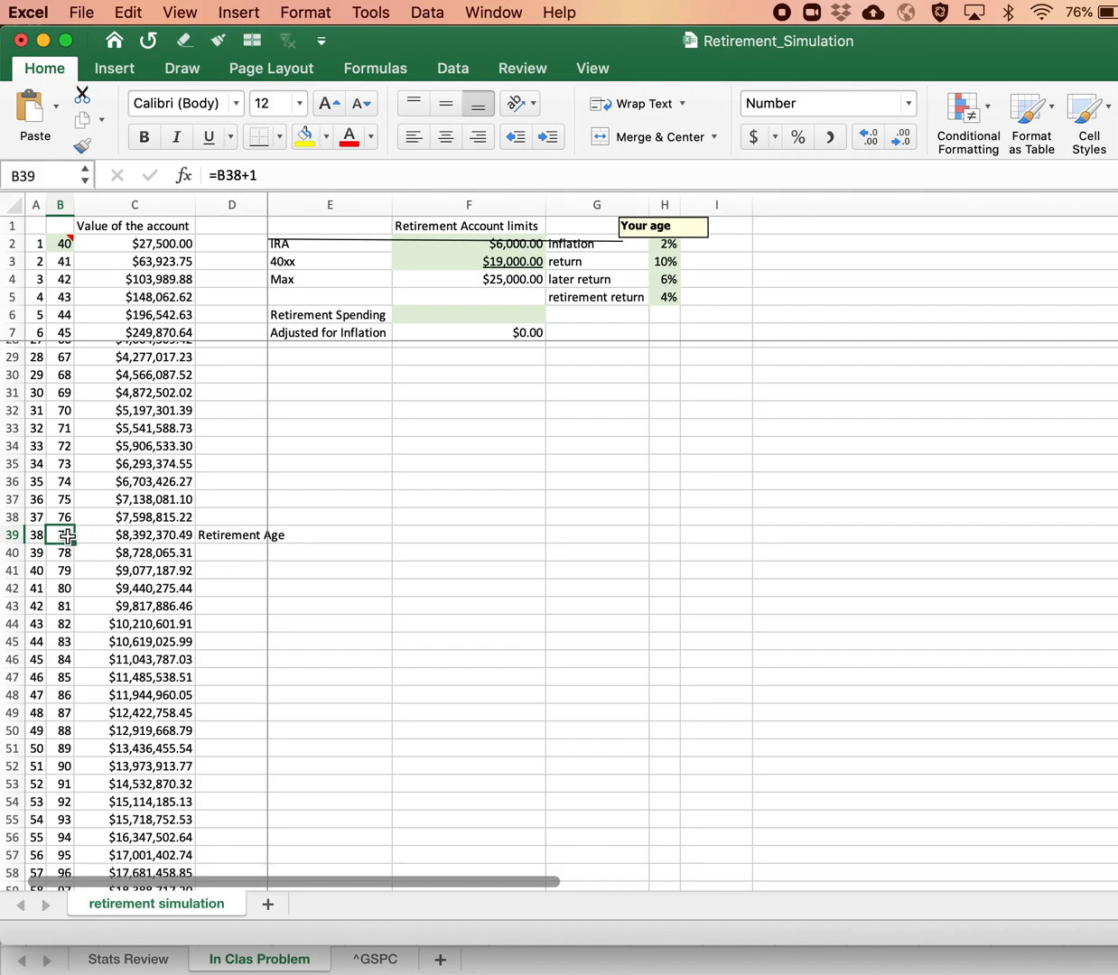
{"action": "left_click", "coordinate": [164, 535]}
{"action": "key", "text": "Down"}
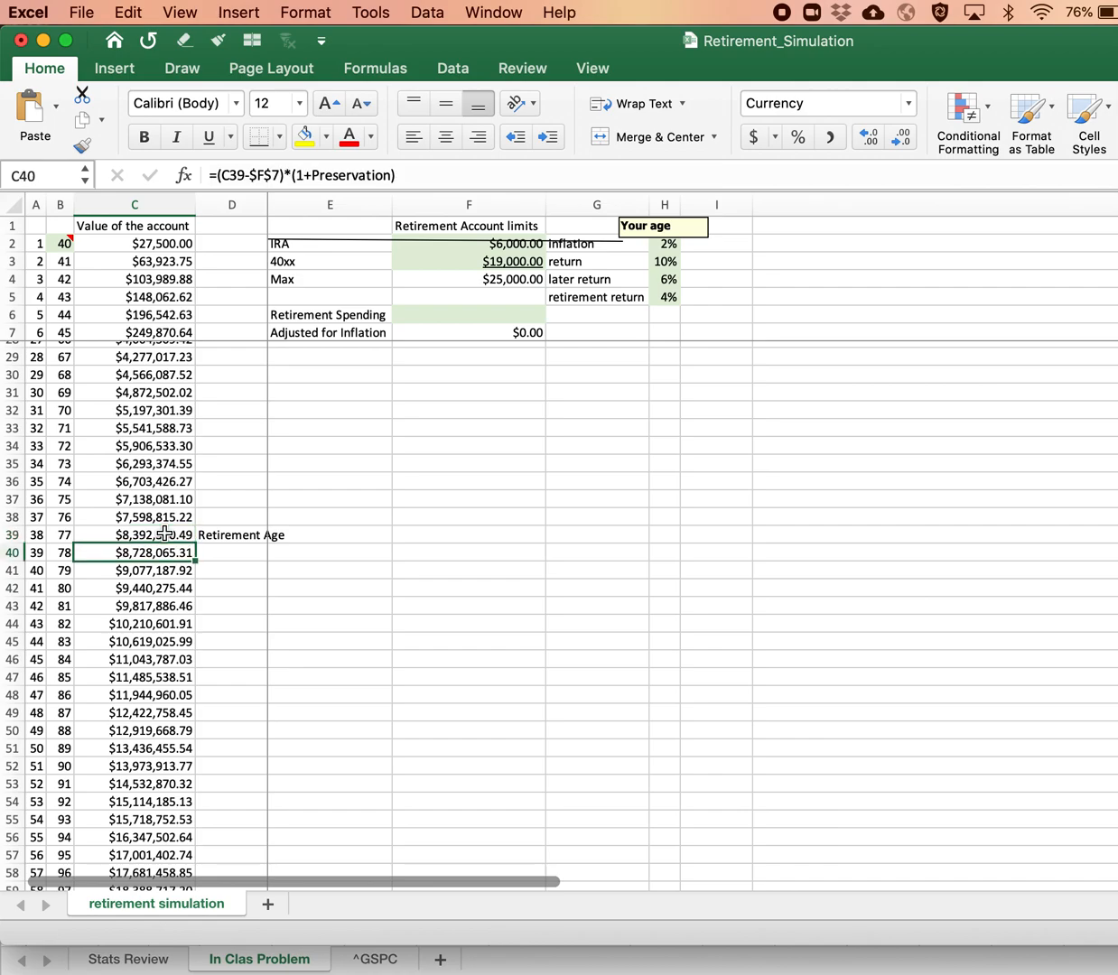
{"action": "left_click", "coordinate": [411, 175]}
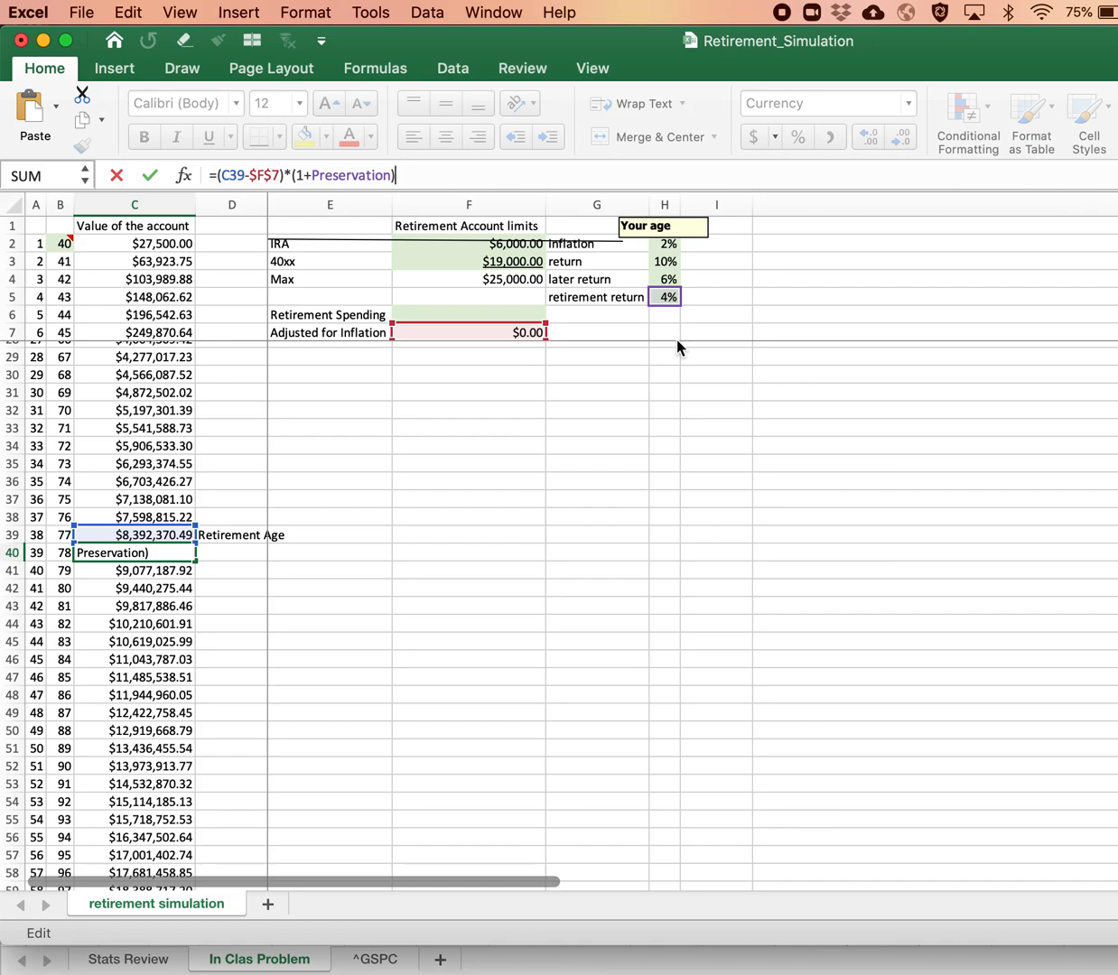
{"action": "key", "text": "Return"}
Step: Compare the return rates used by the account value formulas in C38 and C4 with the rate assumptions in column H
{"action": "key", "text": "Up"}
{"action": "key", "text": "Up"}
{"action": "key", "text": "Up"}
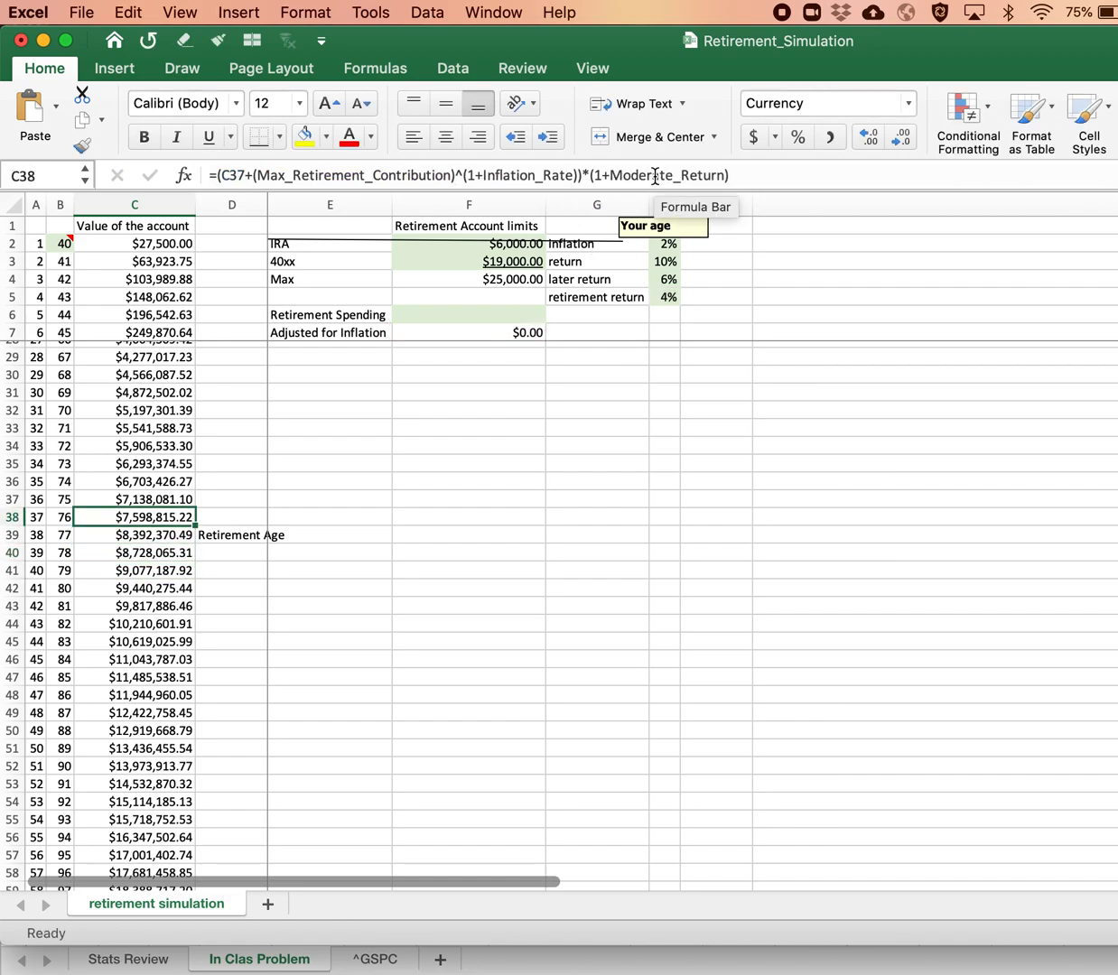
{"action": "left_click", "coordinate": [117, 268]}
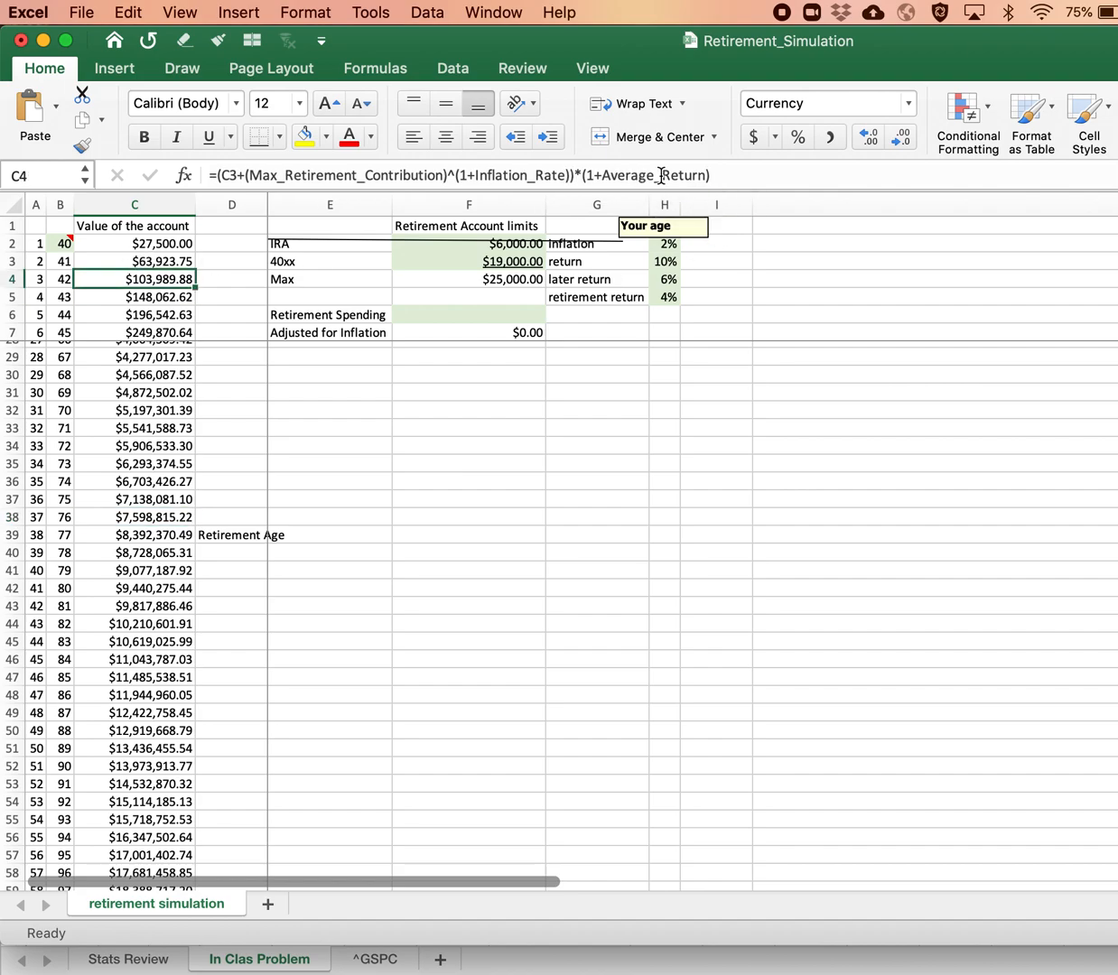
{"action": "scroll", "coordinate": [686, 317], "scroll_direction": "right", "scroll_amount": 1}
{"action": "left_click", "coordinate": [658, 270]}
{"action": "left_click", "coordinate": [659, 279]}
Step: Try an earlier retirement by copying the withdrawal formula from C40 into C33:C39
{"action": "left_click", "coordinate": [122, 589]}
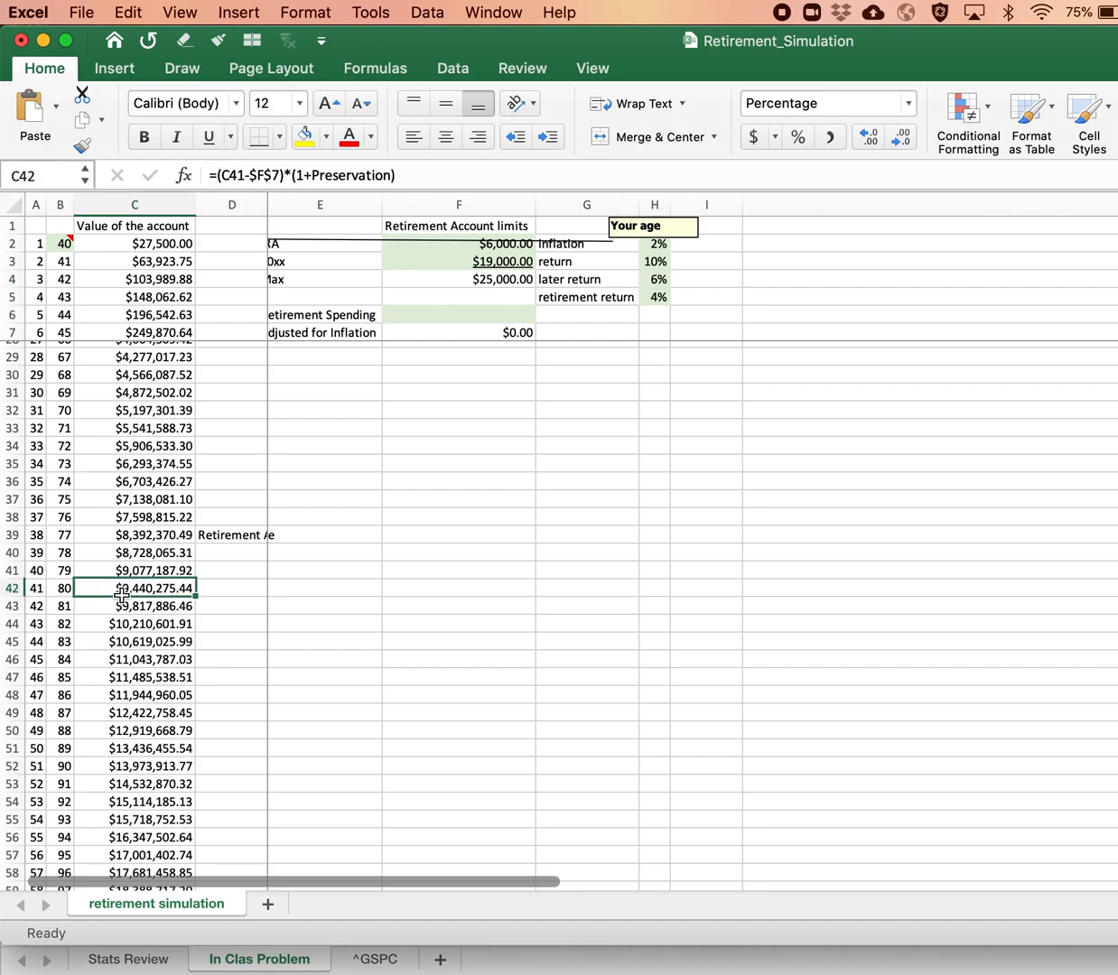
{"action": "key", "text": "Up"}
{"action": "key", "text": "Up"}
{"action": "key", "text": "Up"}
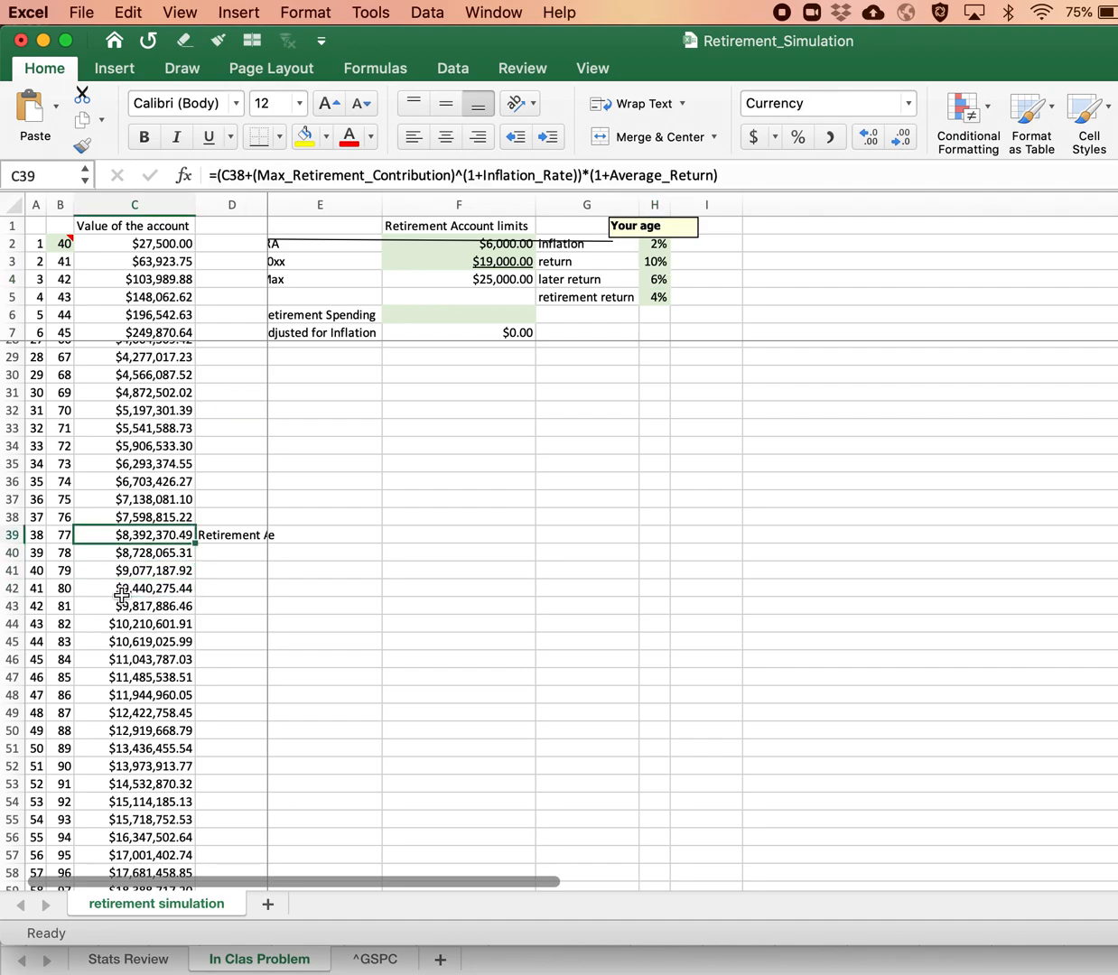
{"action": "key", "text": "Right"}
{"action": "key", "text": "Left"}
{"action": "key", "text": "Down"}
{"action": "key", "text": "super+c"}
{"action": "key", "text": "Up"}
{"action": "key", "text": "shift+Up"}
{"action": "key", "text": "shift+Up"}
{"action": "key", "text": "shift+Up"}
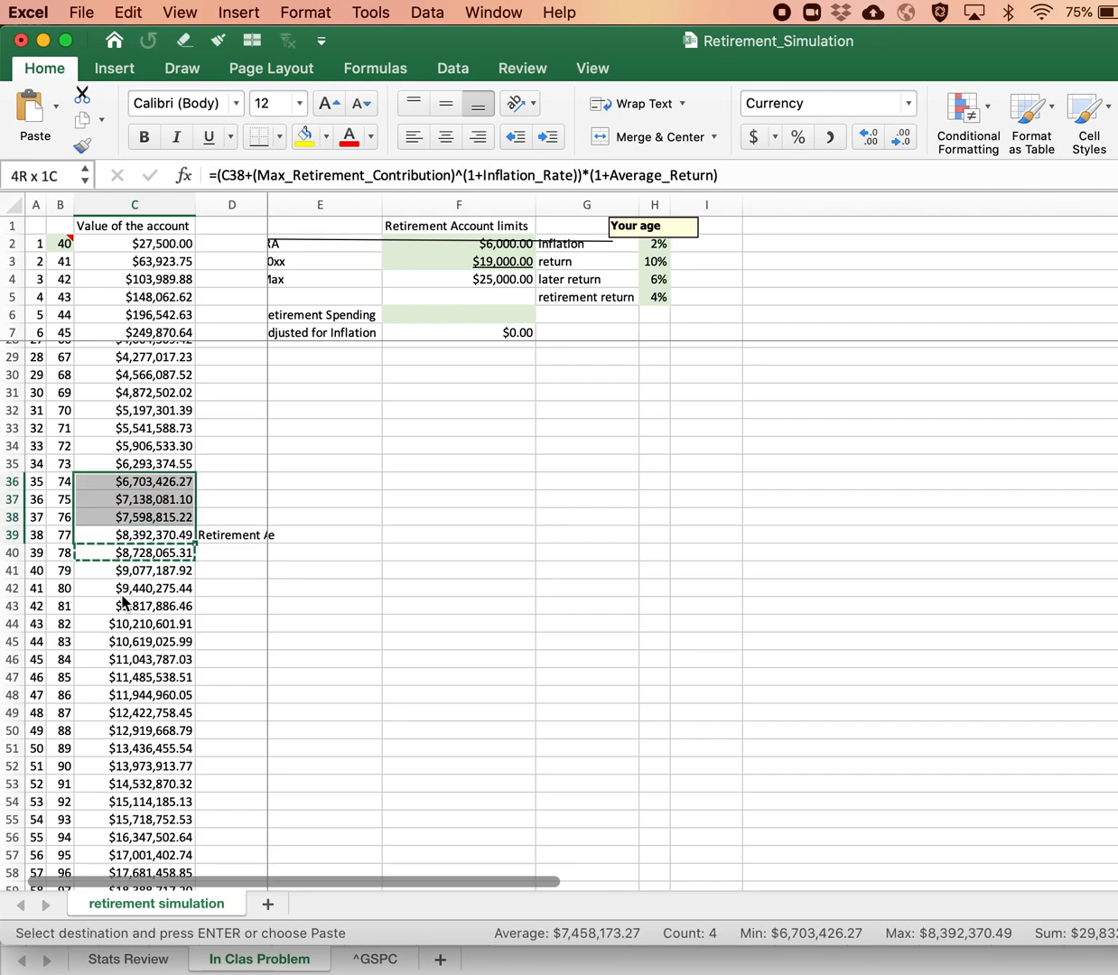
{"action": "key", "text": "shift+Up"}
{"action": "key", "text": "shift+Up"}
{"action": "key", "text": "shift+Up"}
{"action": "key", "text": "shift+Up"}
{"action": "key", "text": "shift+Down"}
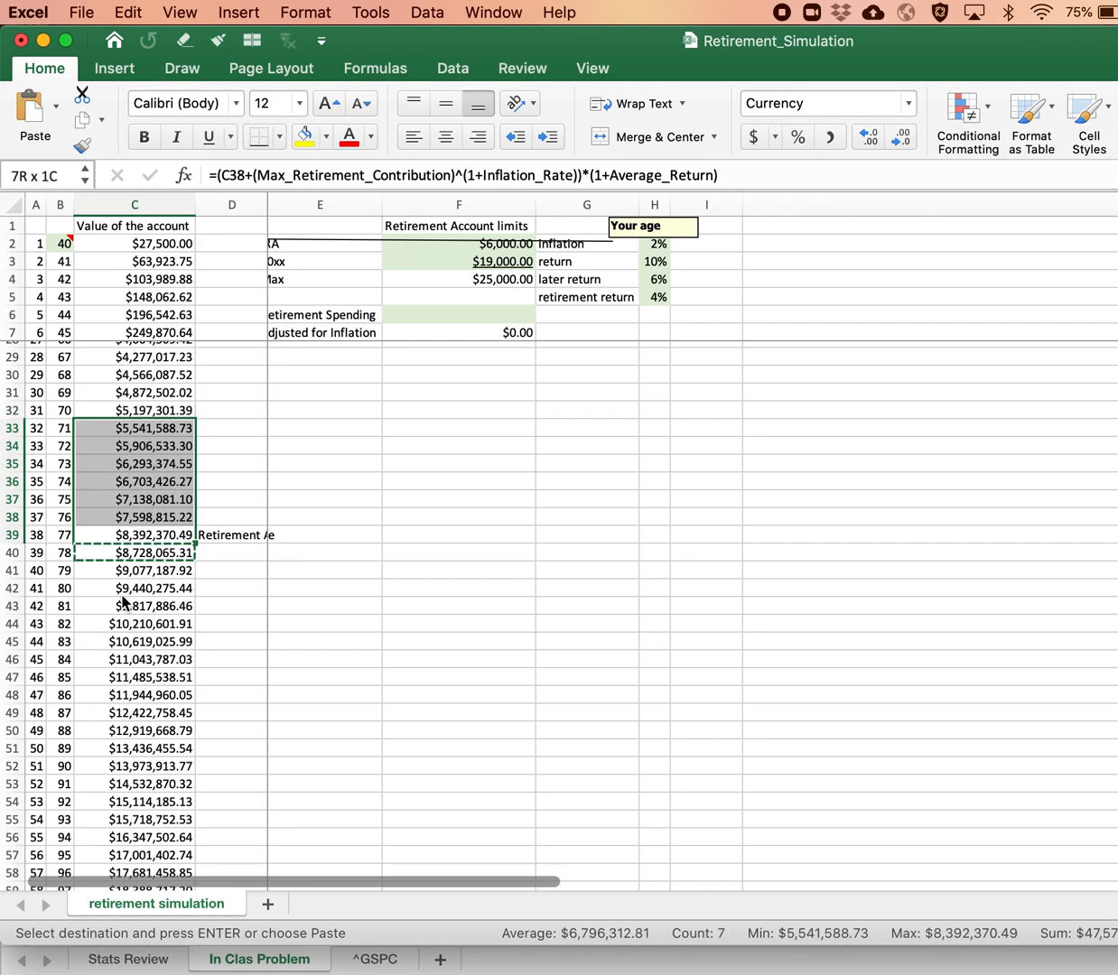
{"action": "key", "text": "super+v"}
Step: Check the formulas pasted above the retirement row and undo the paste
{"action": "key", "text": "Up"}
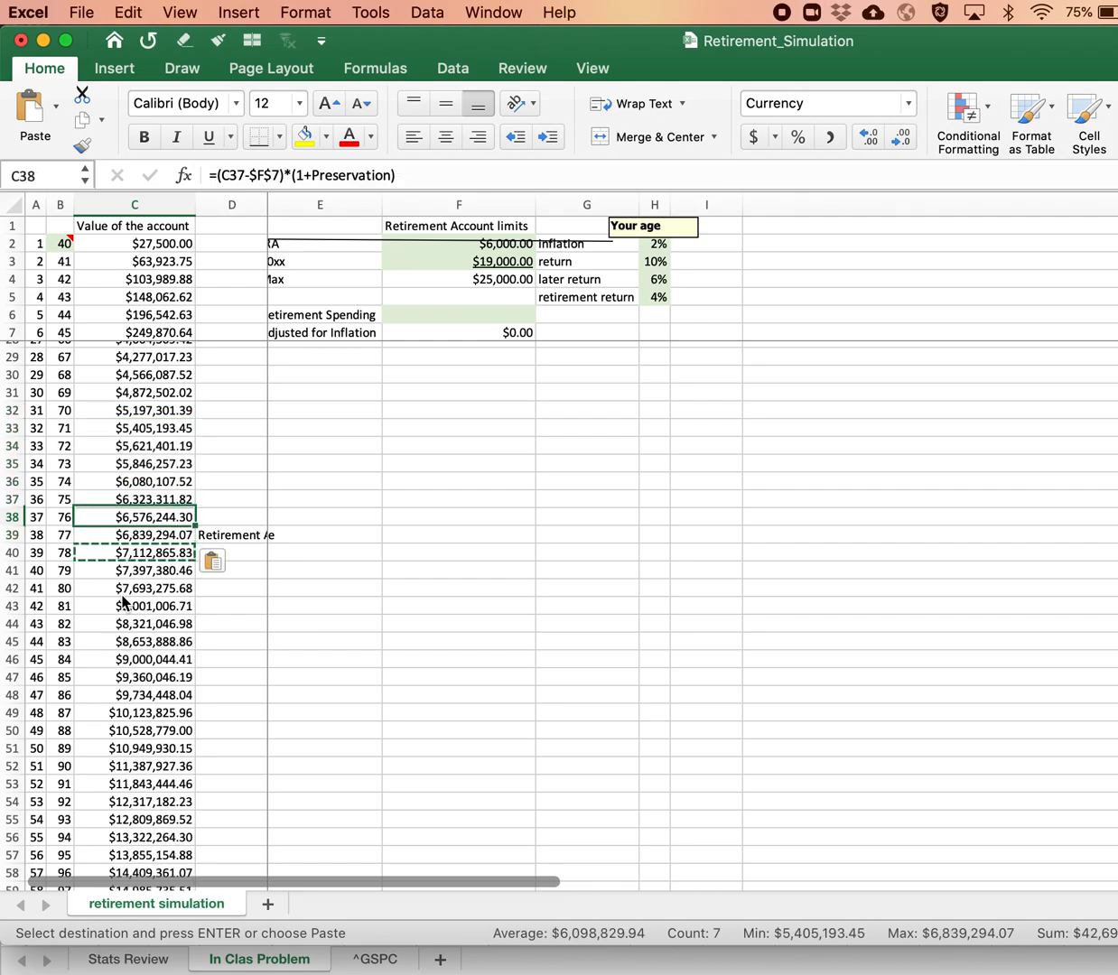
{"action": "key", "text": "Up"}
{"action": "key", "text": "Up"}
{"action": "key", "text": "Up"}
{"action": "key", "text": "Up"}
{"action": "key", "text": "Up"}
{"action": "key", "text": "Up"}
{"action": "key", "text": "Up"}
{"action": "key", "text": "super+z"}
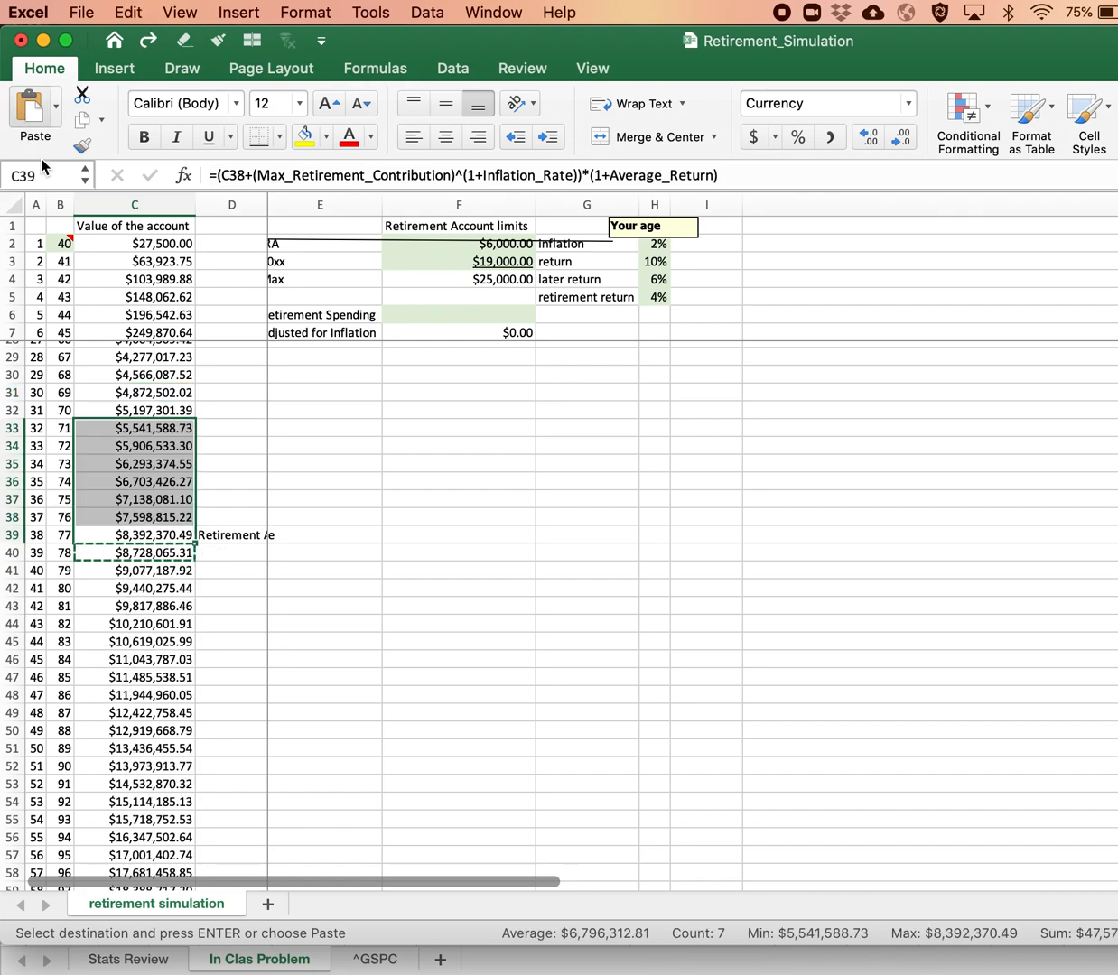
Step: Set the starting age in B2 to 33
{"action": "left_click", "coordinate": [62, 244]}
{"action": "type", "text": "33"}
{"action": "key", "text": "Return"}
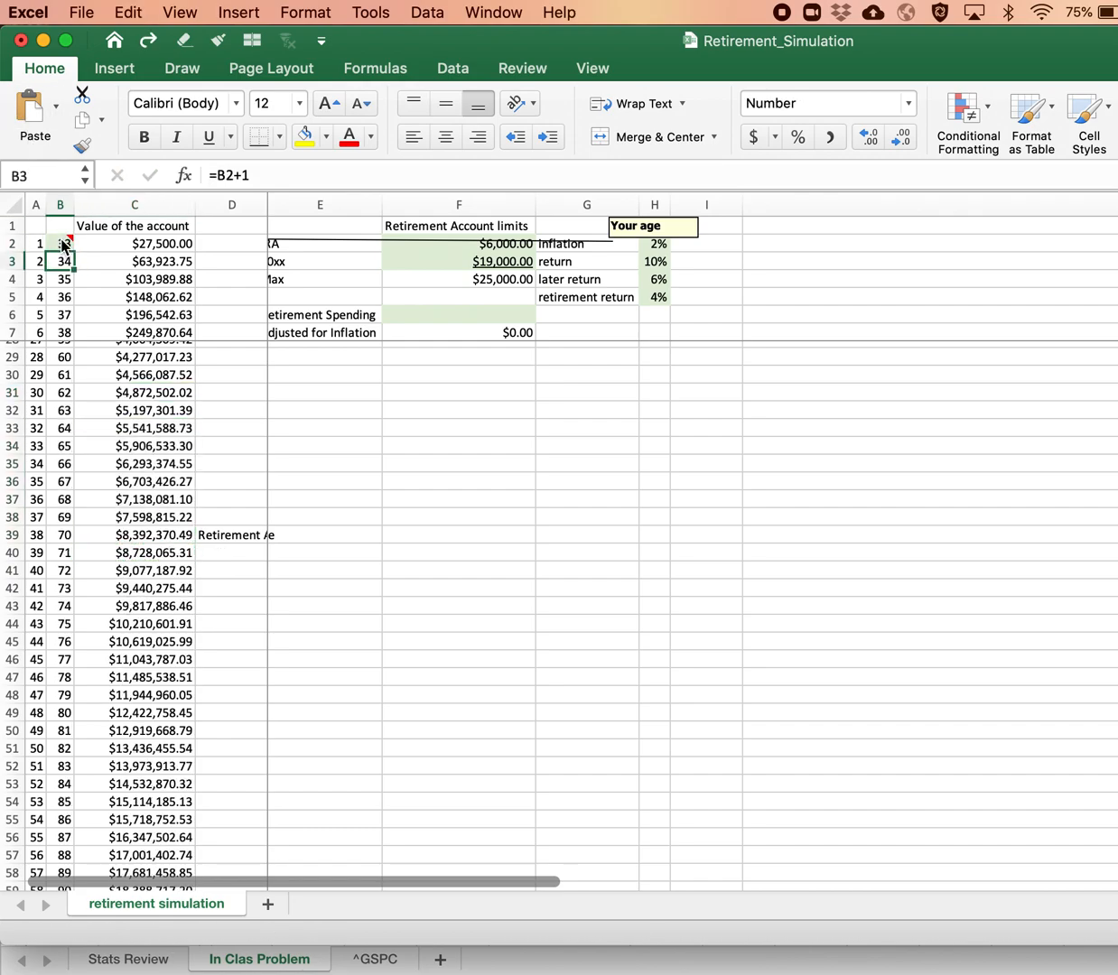
{"action": "left_click", "coordinate": [63, 244]}
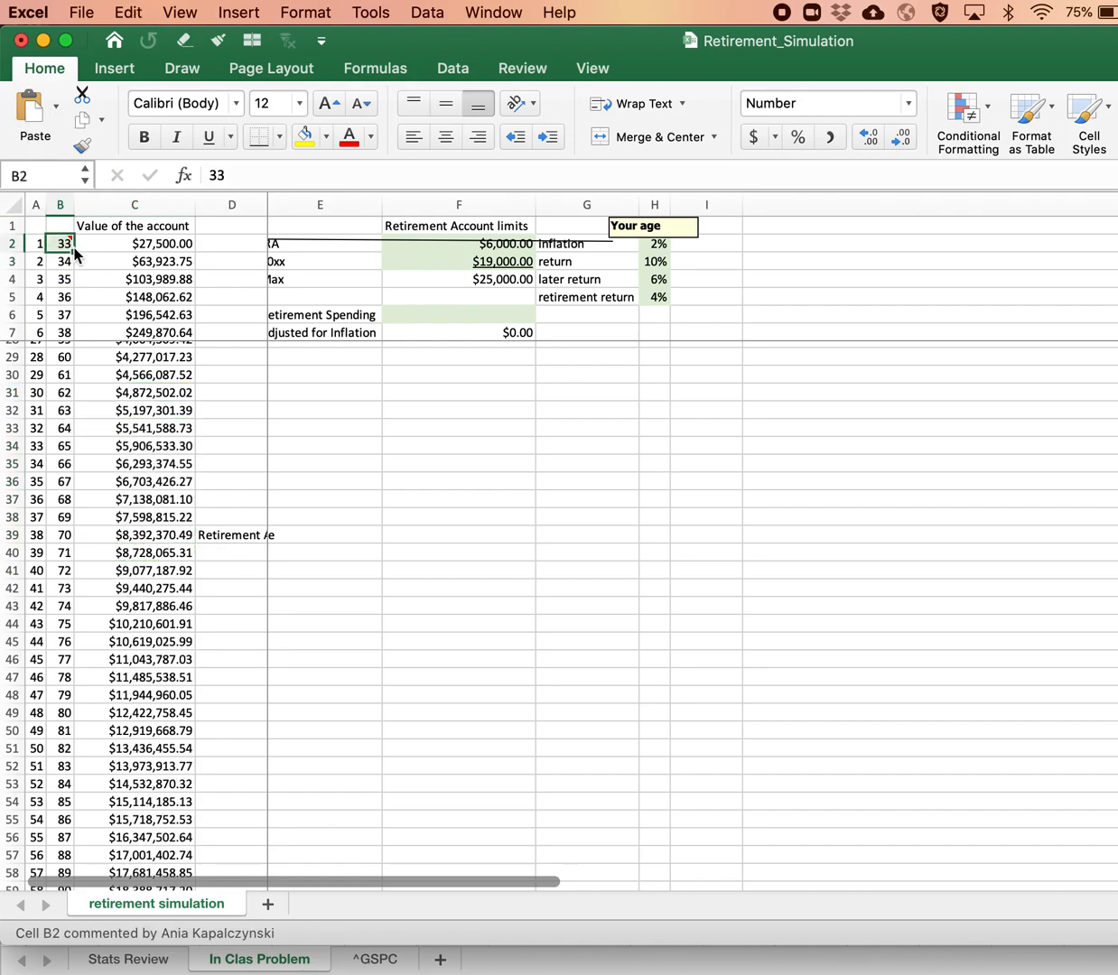
Step: Compare the account value formula in the Retirement Age row with the withdrawal formulas in the rows below it
{"action": "left_click", "coordinate": [154, 534]}
{"action": "key", "text": "Down"}
{"action": "key", "text": "Up"}
{"action": "key", "text": "Down"}
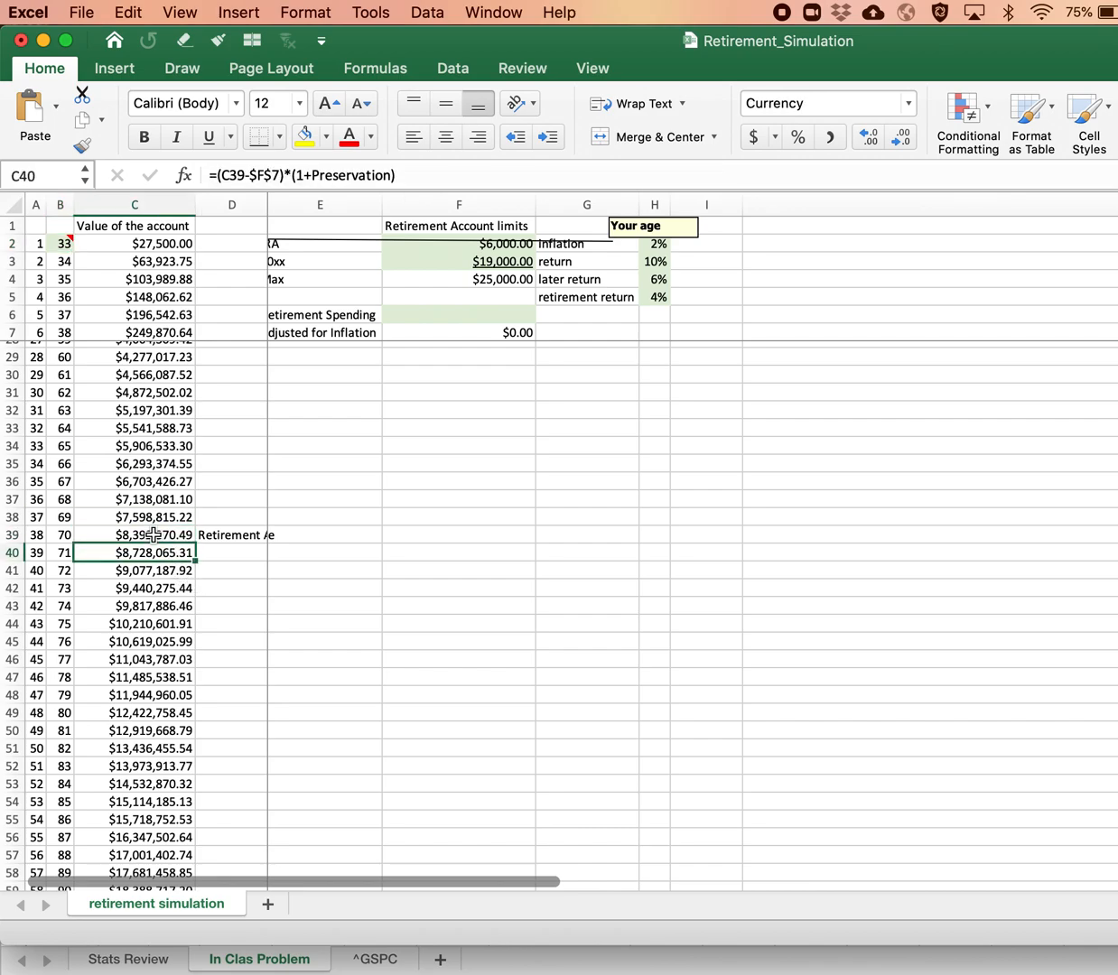
{"action": "key", "text": "Down"}
{"action": "key", "text": "Up"}
{"action": "scroll", "coordinate": [155, 535], "scroll_direction": "up", "scroll_amount": 7}
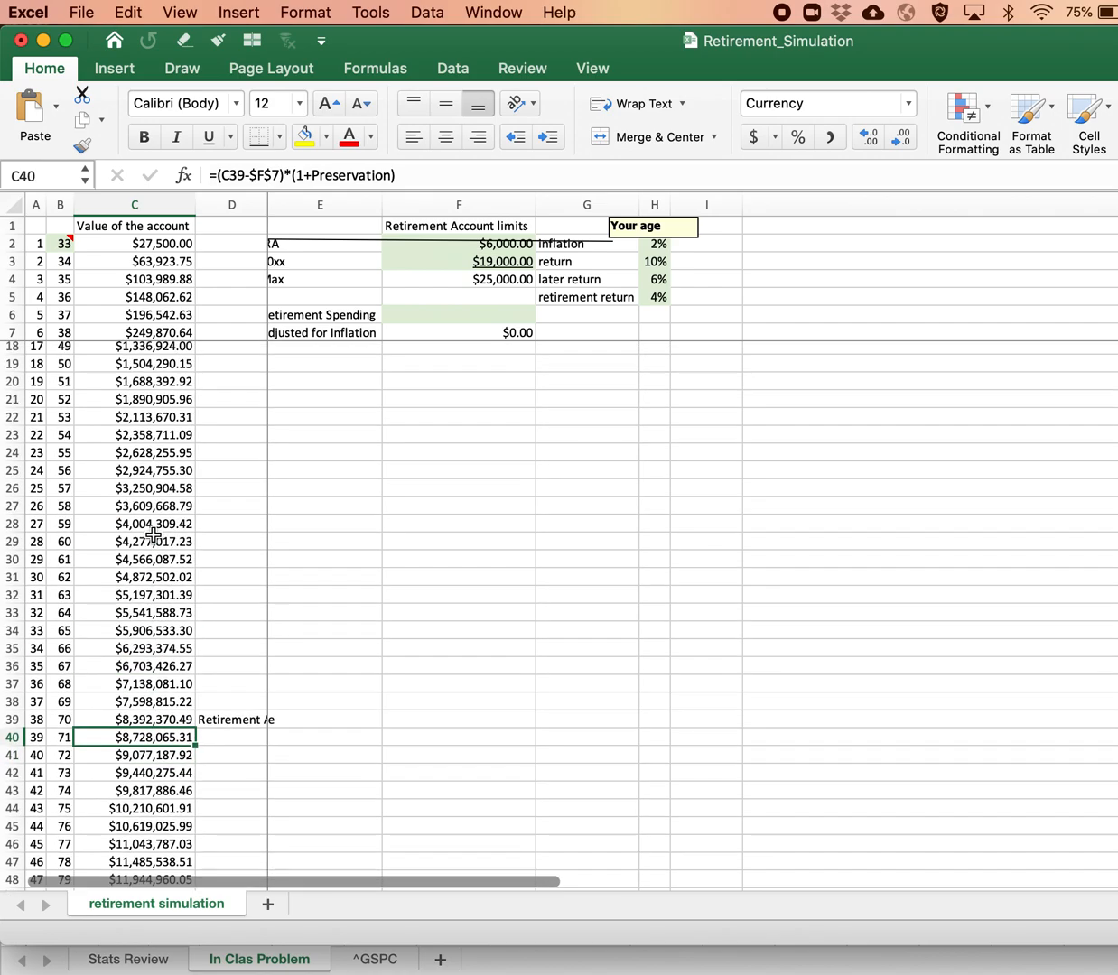
Step: Check the account growth formula in C5 and the Max contribution formula in F4 that it refers to
{"action": "left_click", "coordinate": [120, 291]}
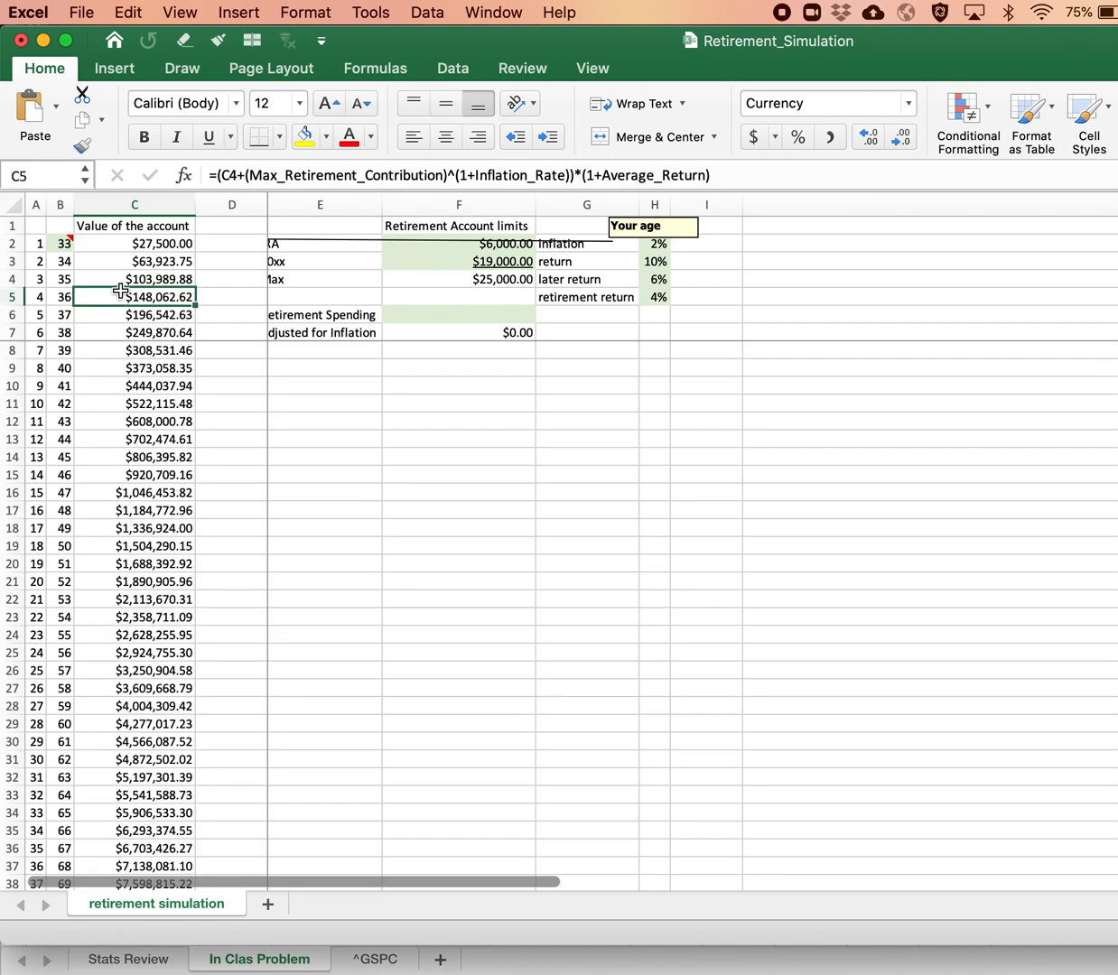
{"action": "key", "text": "Right"}
{"action": "key", "text": "Right"}
{"action": "key", "text": "Right"}
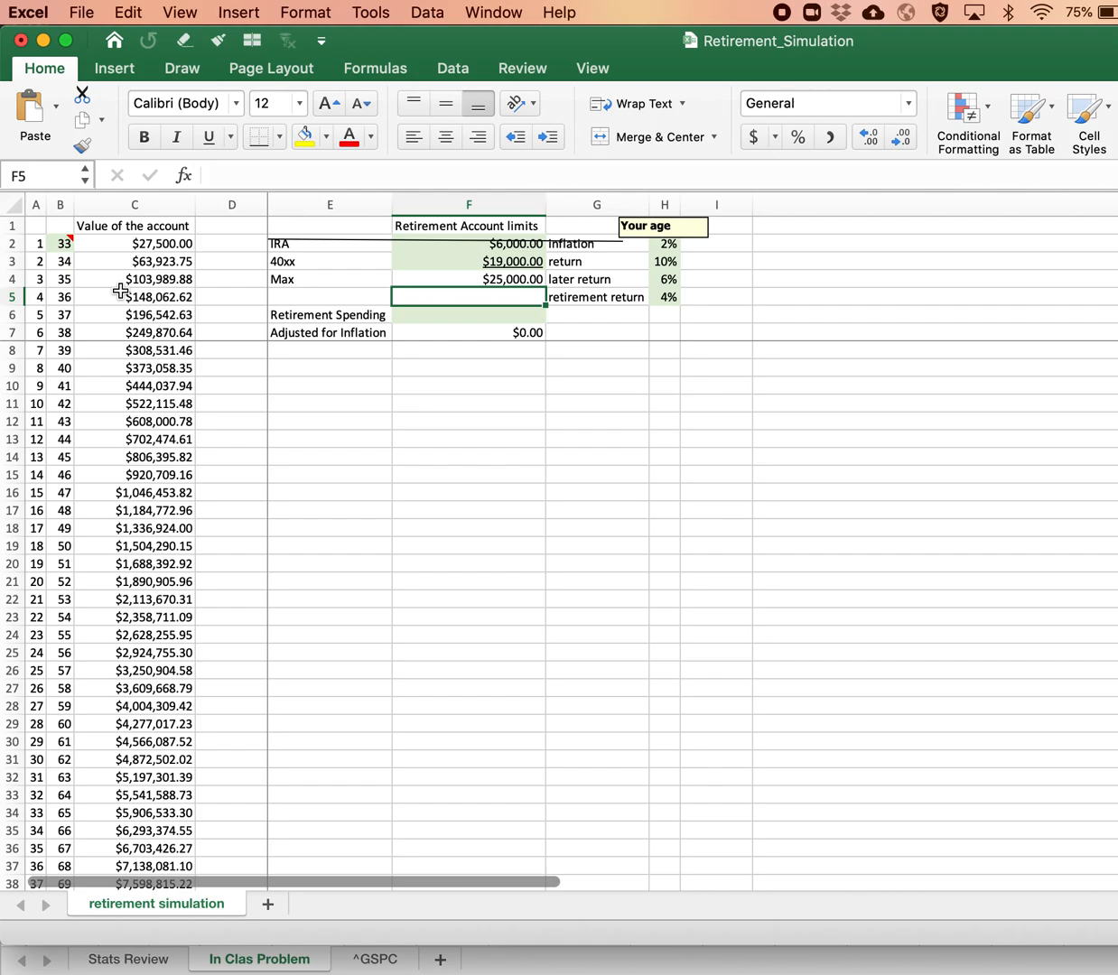
{"action": "key", "text": "Up"}
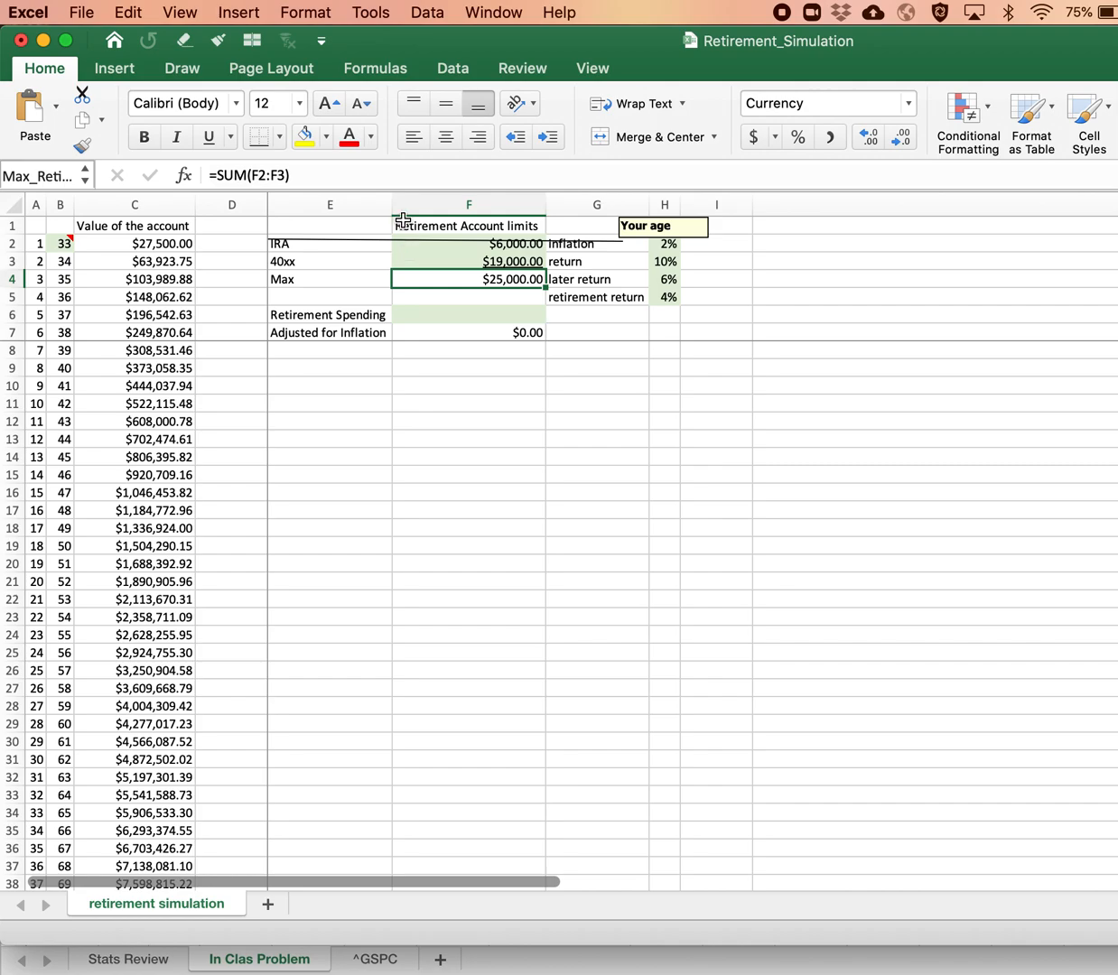
Step: Set Retirement Spending in F6 to 60000 and check the Adjusted for Inflation formula in F7
{"action": "left_click", "coordinate": [414, 309]}
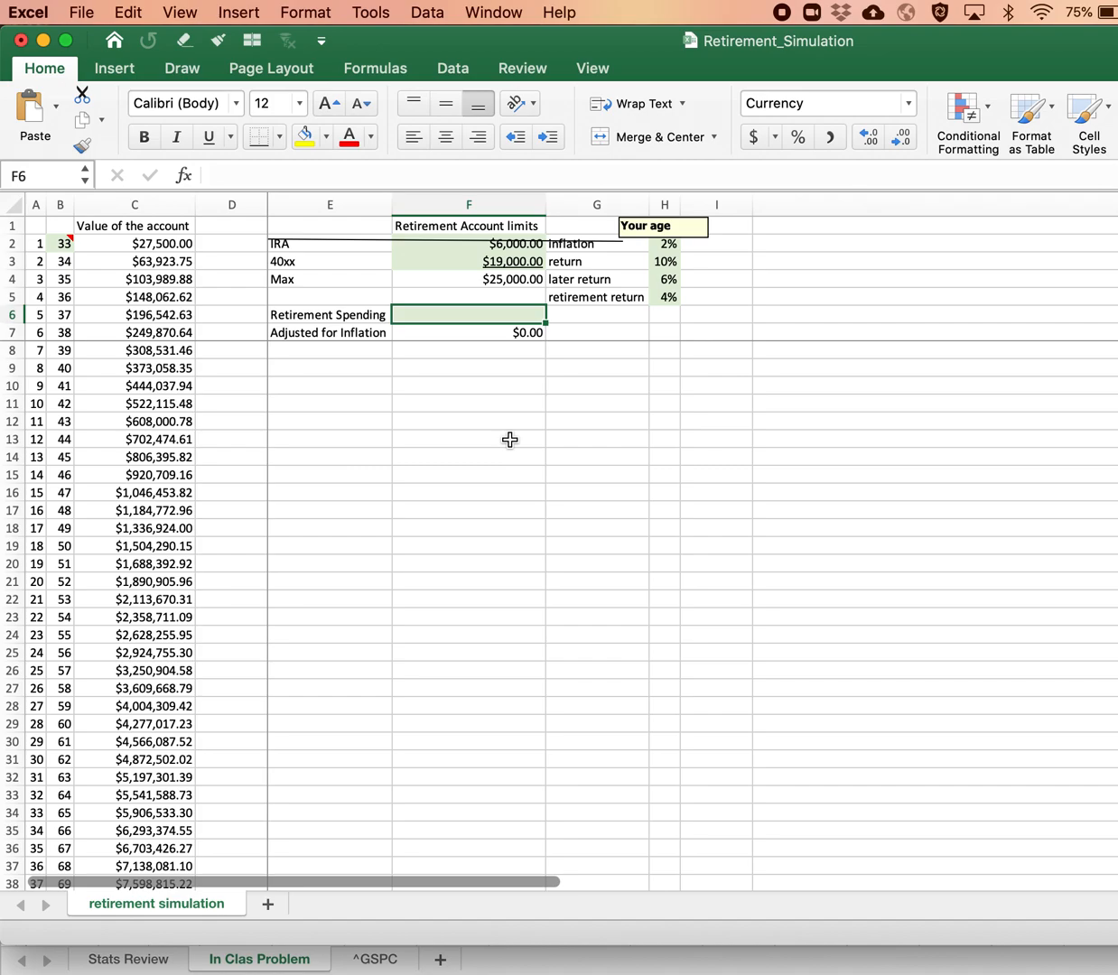
{"action": "type", "text": "60000"}
{"action": "key", "text": "Return"}
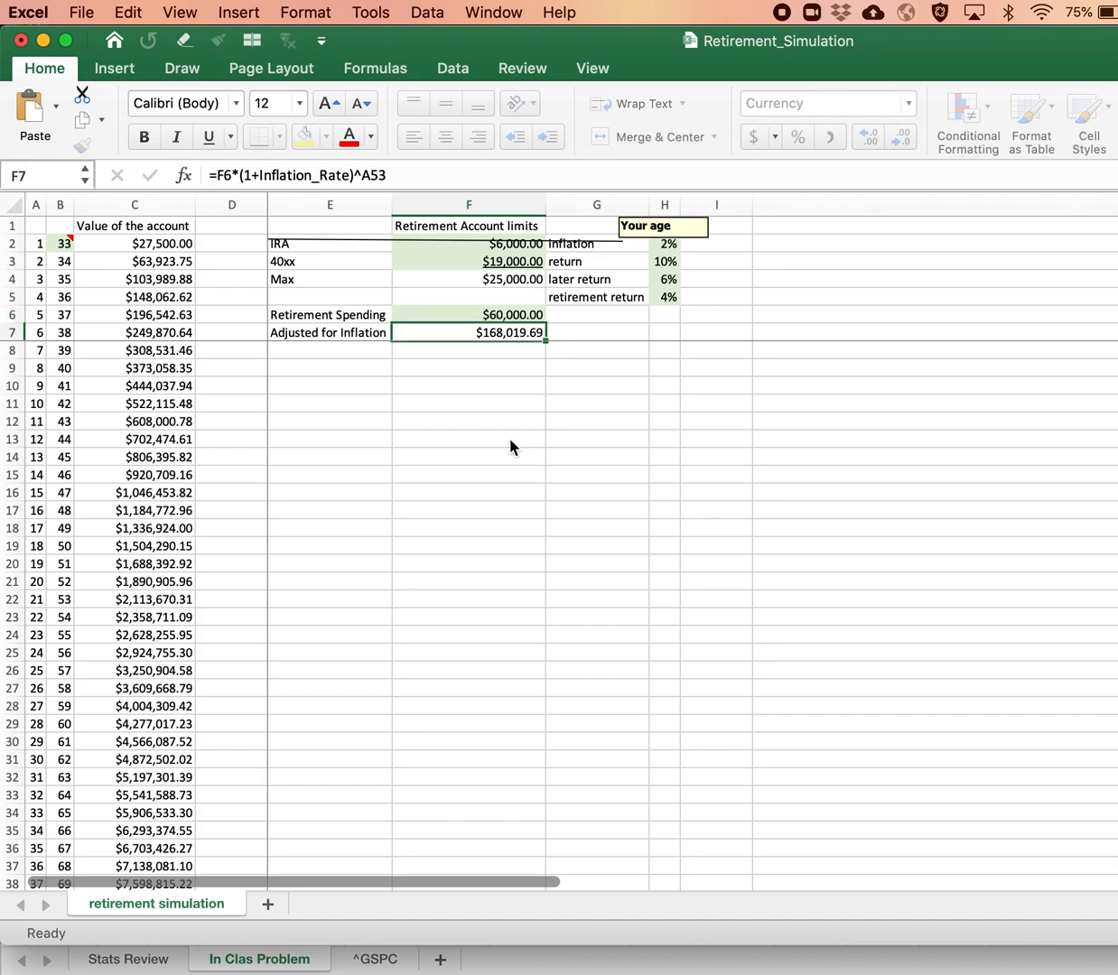
{"action": "key", "text": "Up"}
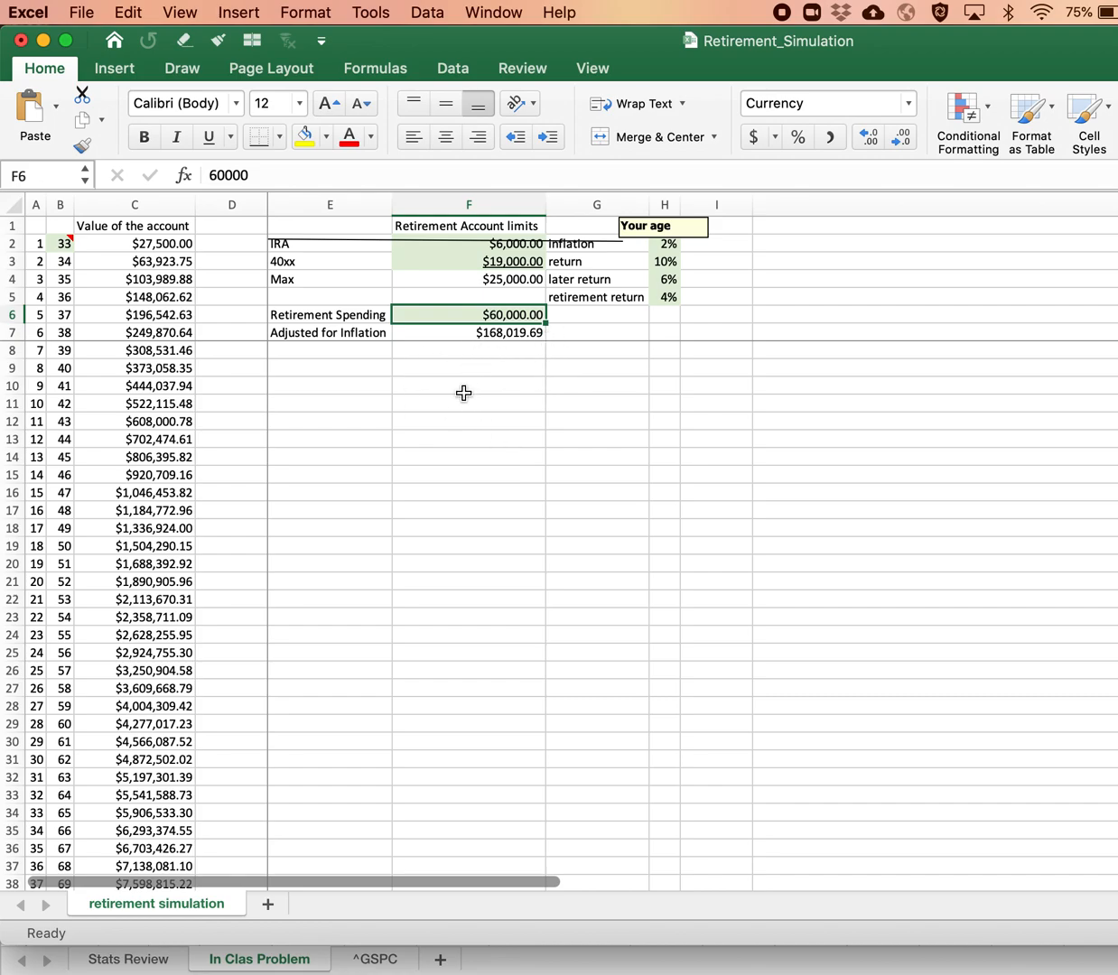
{"action": "left_click", "coordinate": [459, 330]}
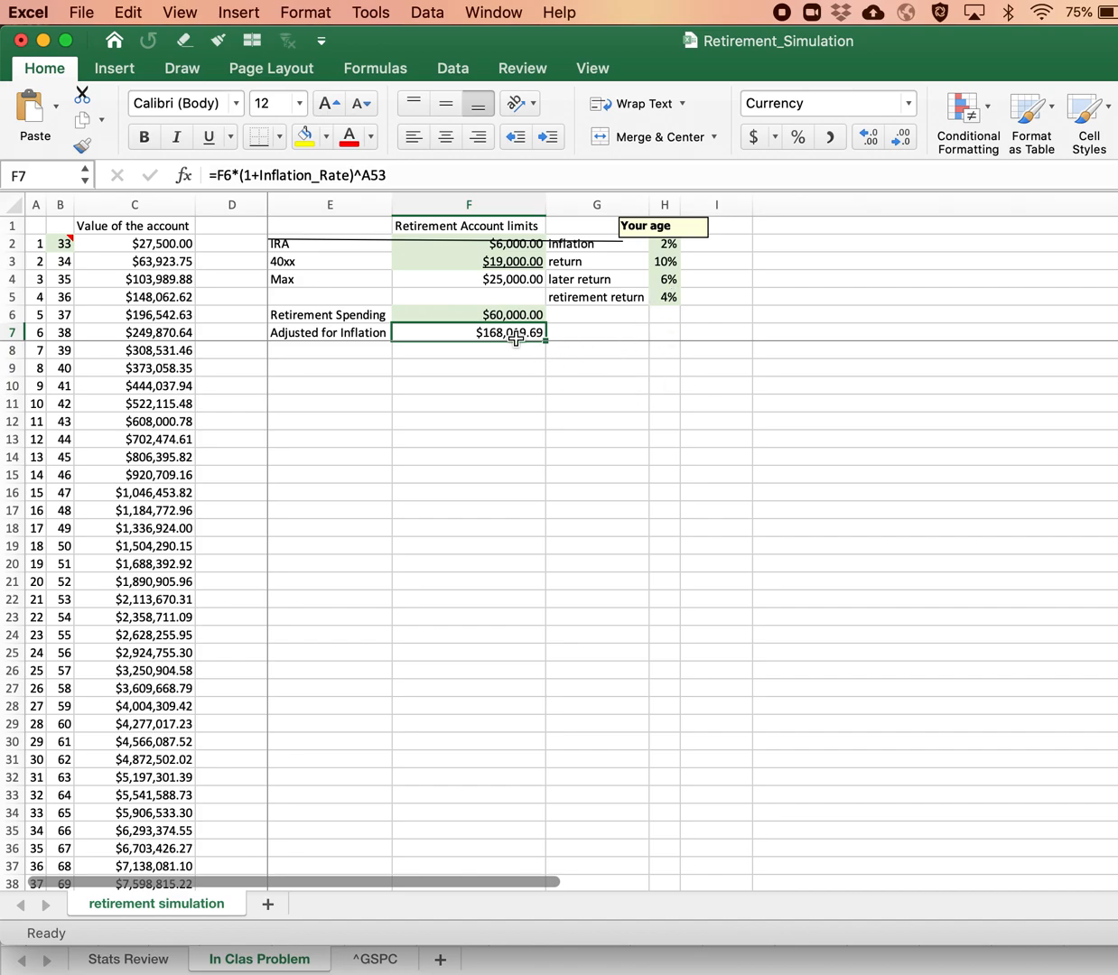
Step: Compare the formulas in C39 and the withdrawal rows below it, and check the final account value in C72
{"action": "scroll", "coordinate": [161, 553], "scroll_direction": "down", "scroll_amount": 10}
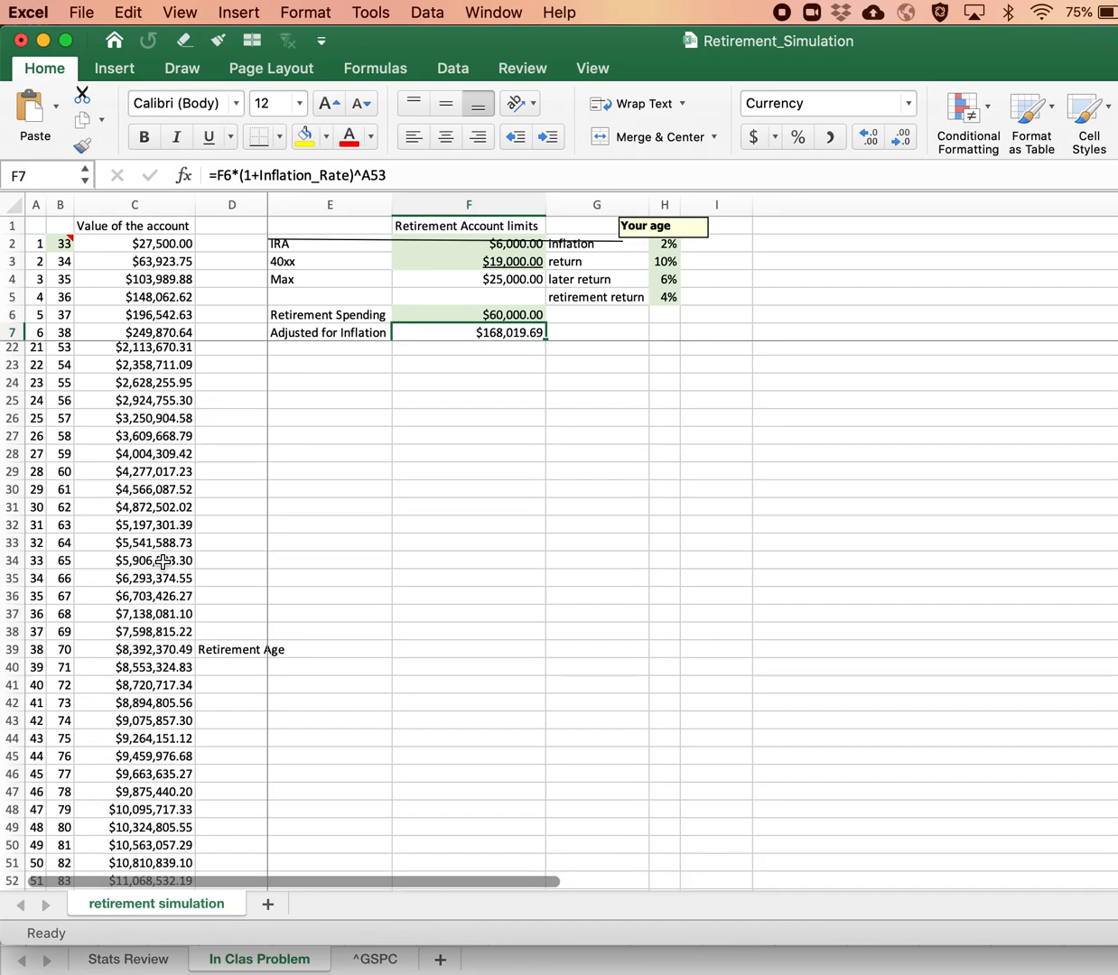
{"action": "left_click", "coordinate": [159, 446]}
{"action": "key", "text": "Down"}
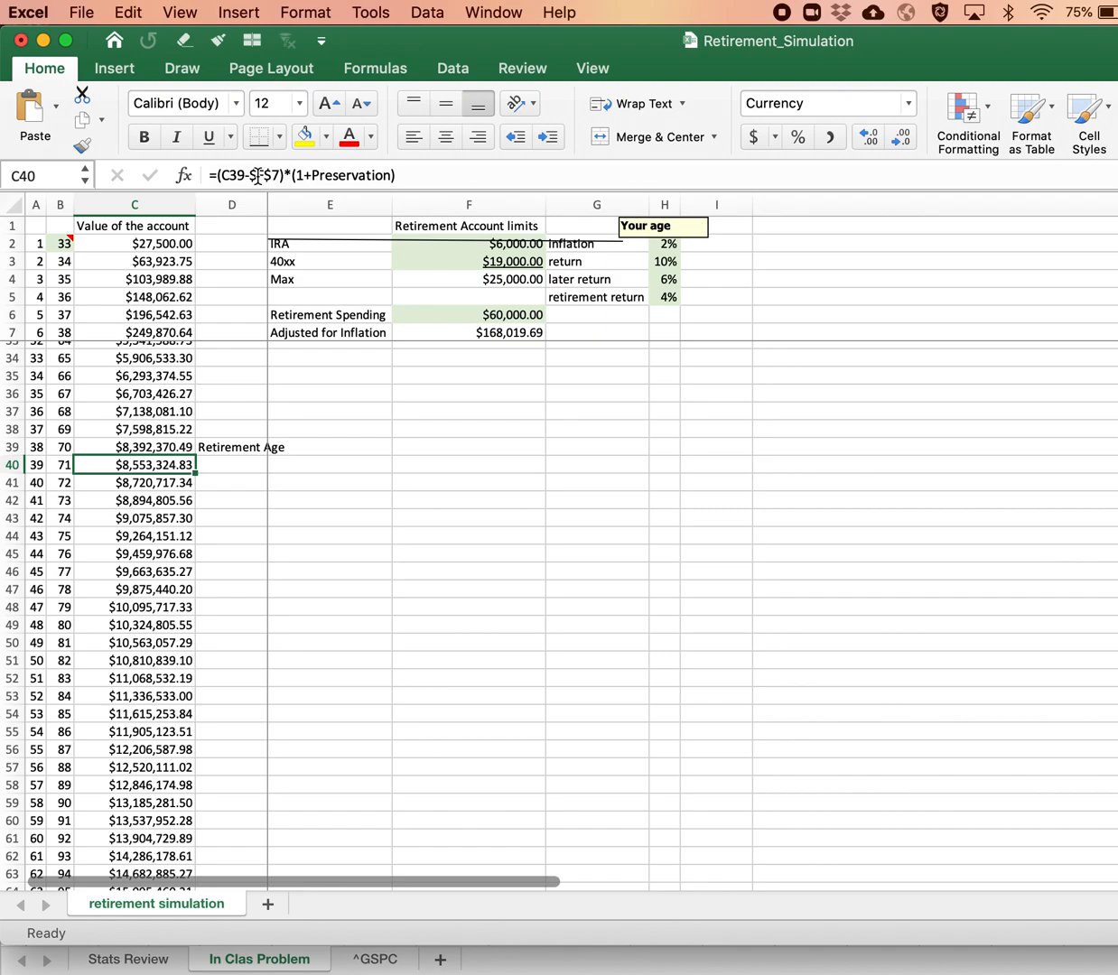
{"action": "key", "text": "Up"}
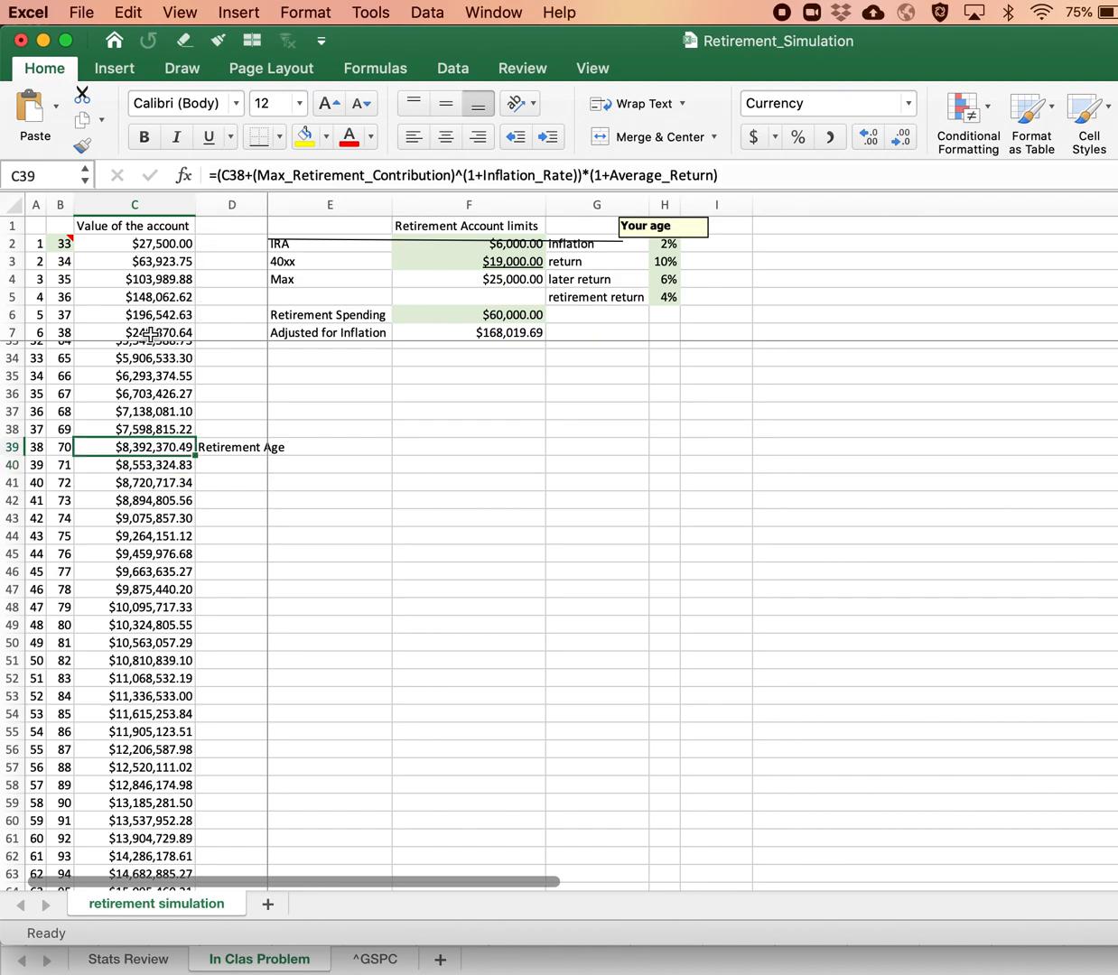
{"action": "key", "text": "Down"}
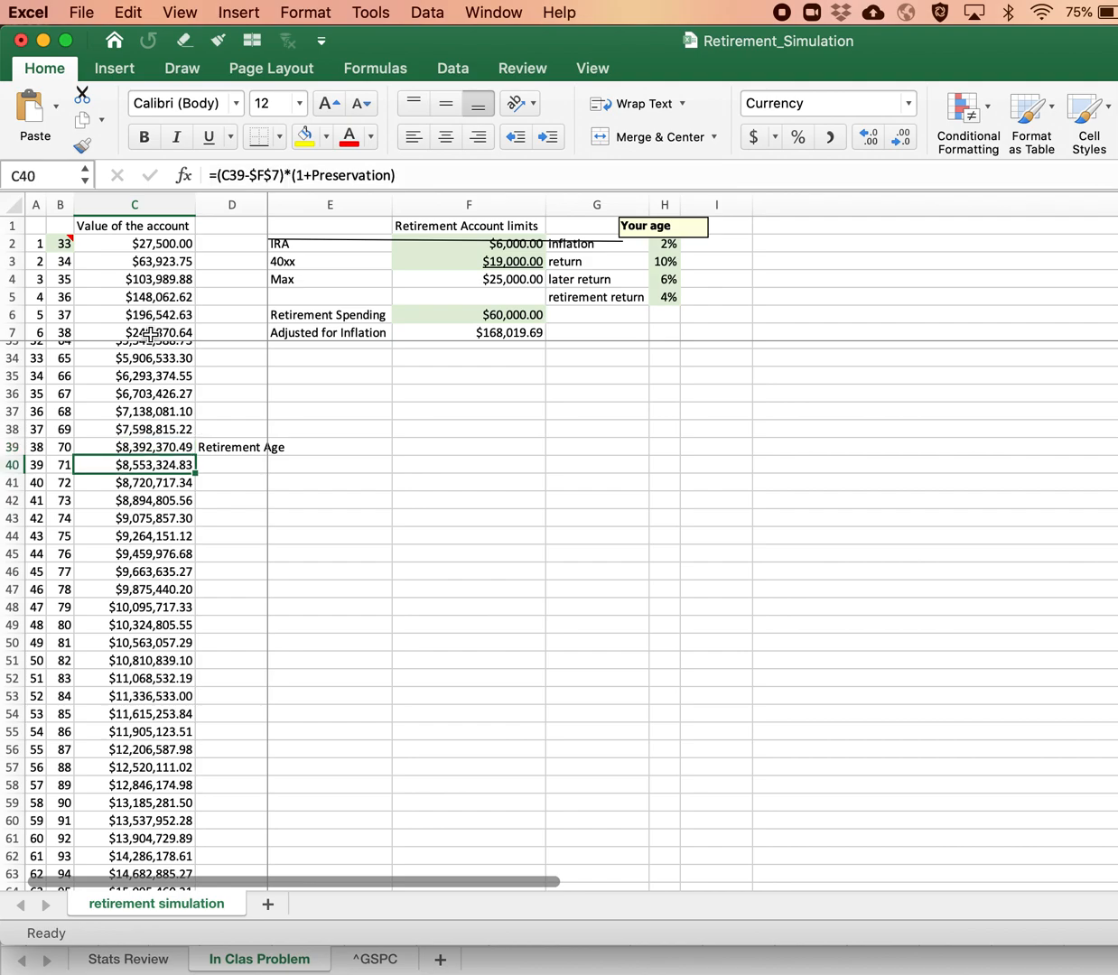
{"action": "key", "text": "Down"}
{"action": "key", "text": "Down"}
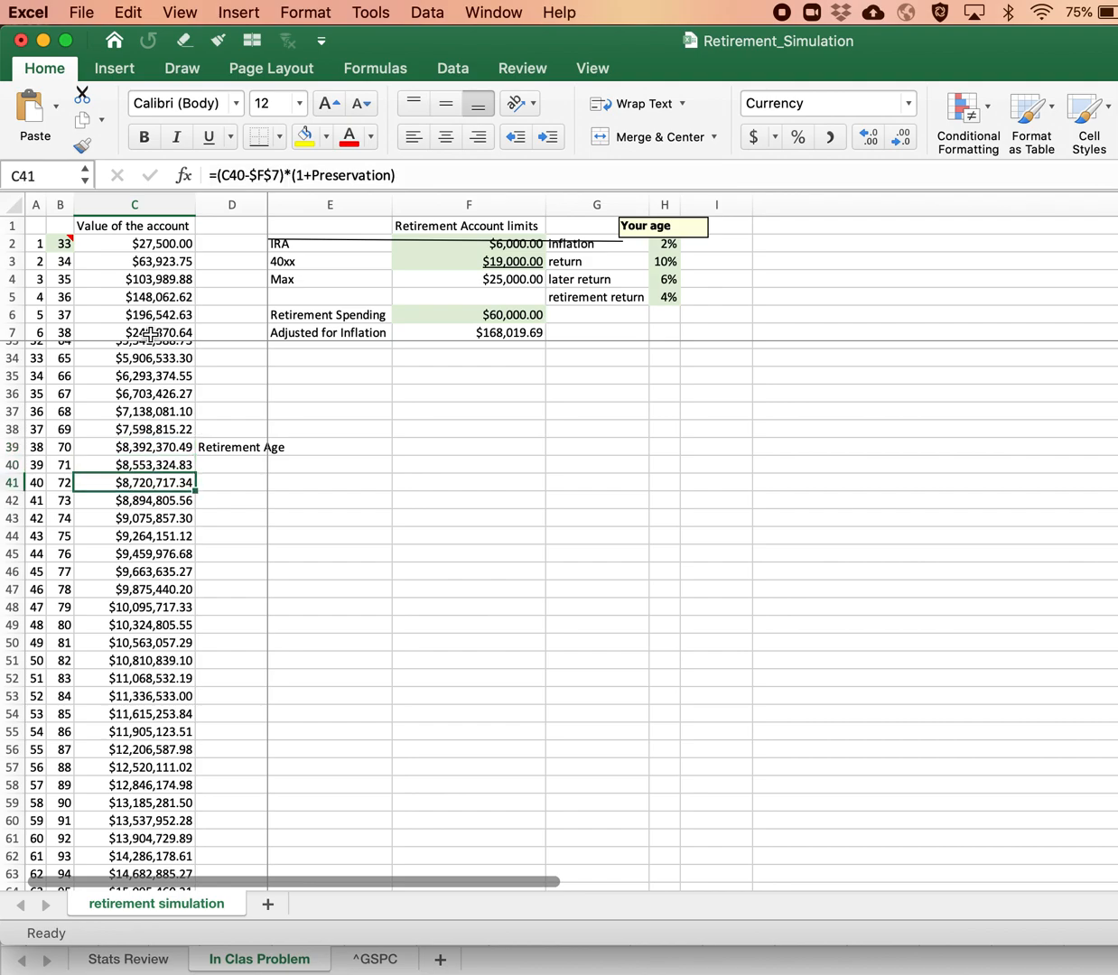
{"action": "scroll", "coordinate": [47, 631], "scroll_direction": "down", "scroll_amount": 2}
{"action": "scroll", "coordinate": [45, 637], "scroll_direction": "down", "scroll_amount": 5}
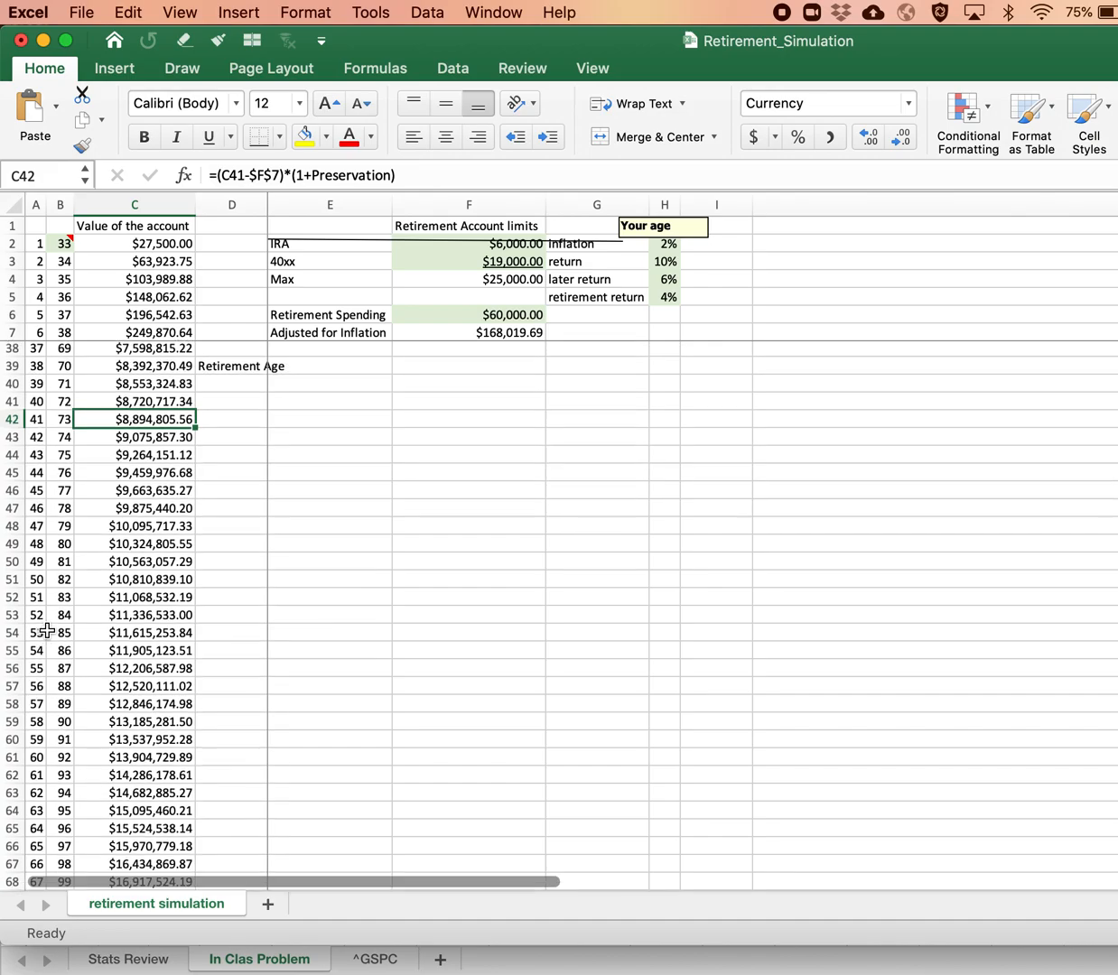
{"action": "left_click", "coordinate": [134, 696]}
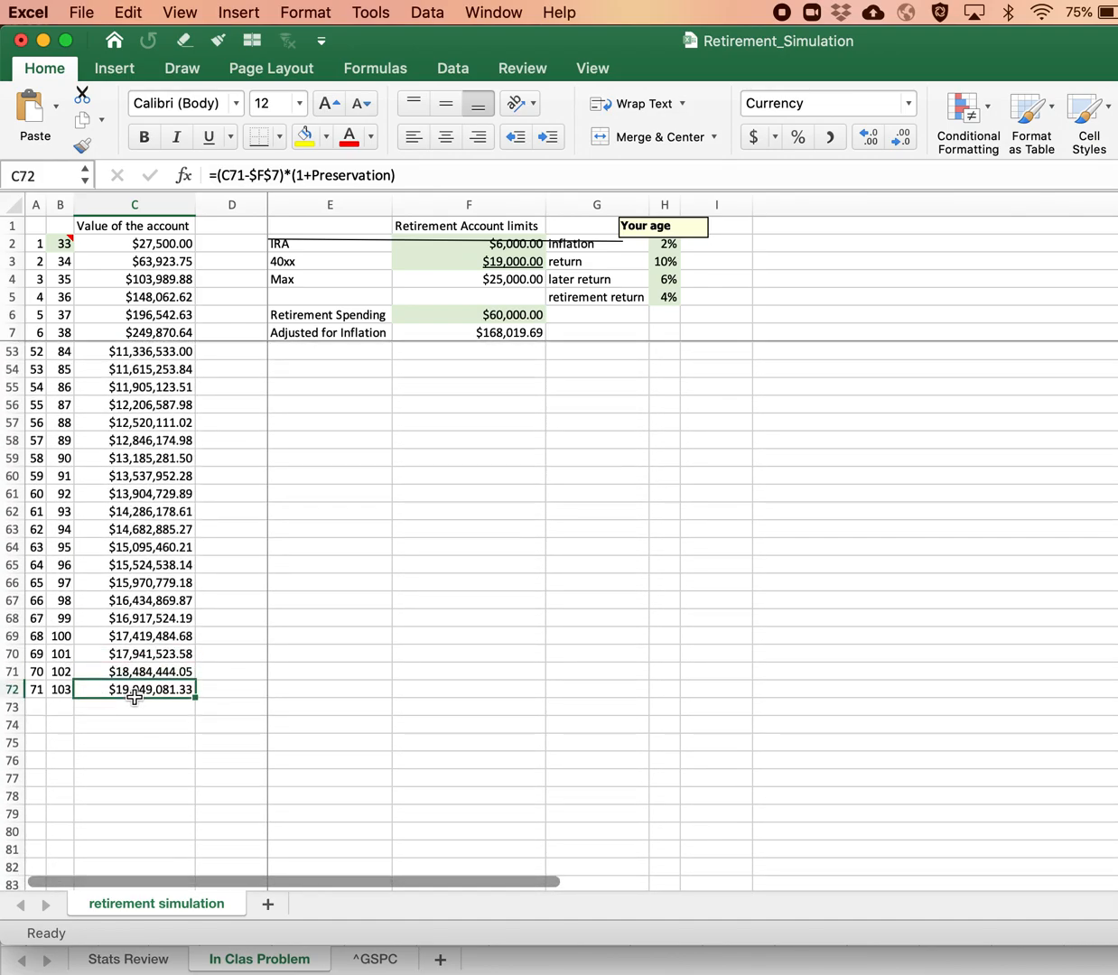
Step: Try a Retirement Spending of 1000000 in F6 and check the account value at age 74 in C43
{"action": "scroll", "coordinate": [134, 447], "scroll_direction": "up", "scroll_amount": 3}
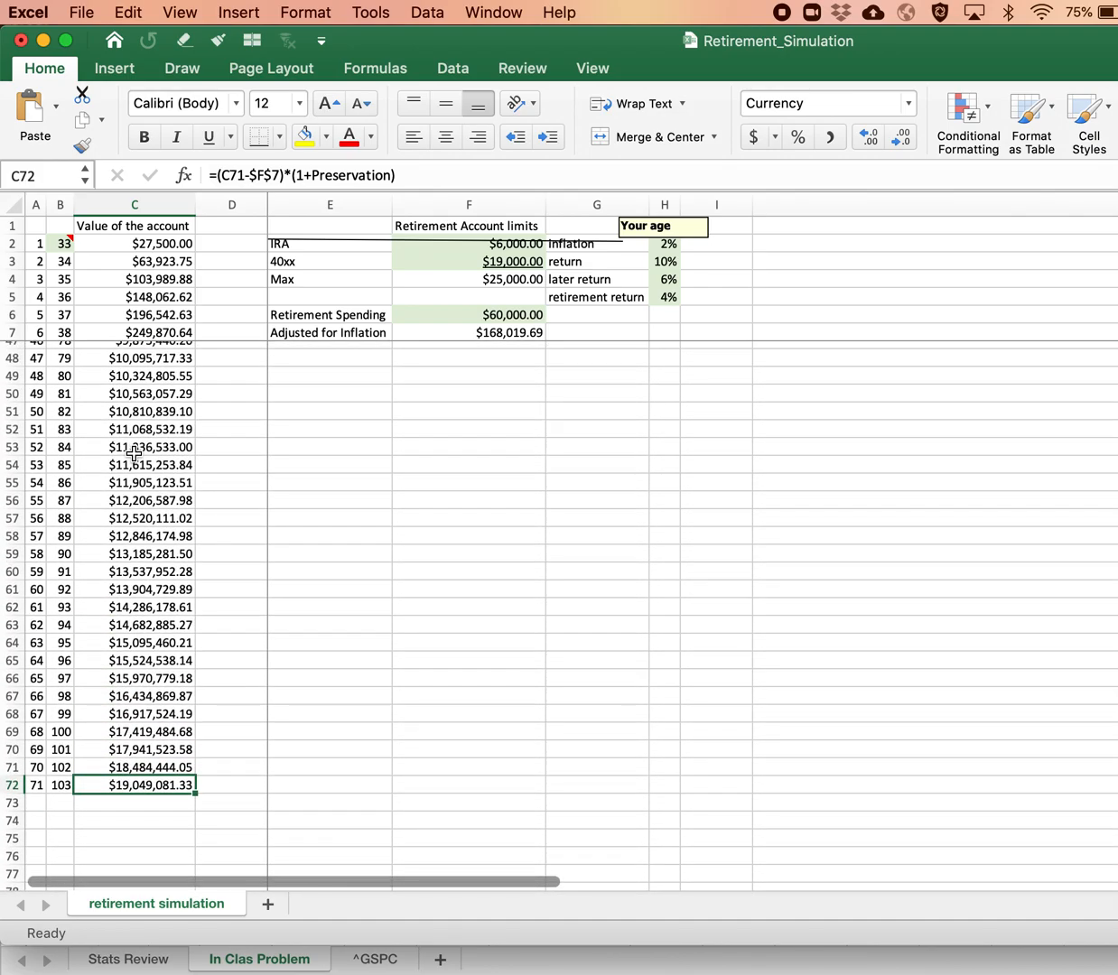
{"action": "scroll", "coordinate": [134, 454], "scroll_direction": "up", "scroll_amount": 2}
{"action": "scroll", "coordinate": [133, 454], "scroll_direction": "up", "scroll_amount": 2}
{"action": "left_click", "coordinate": [519, 314]}
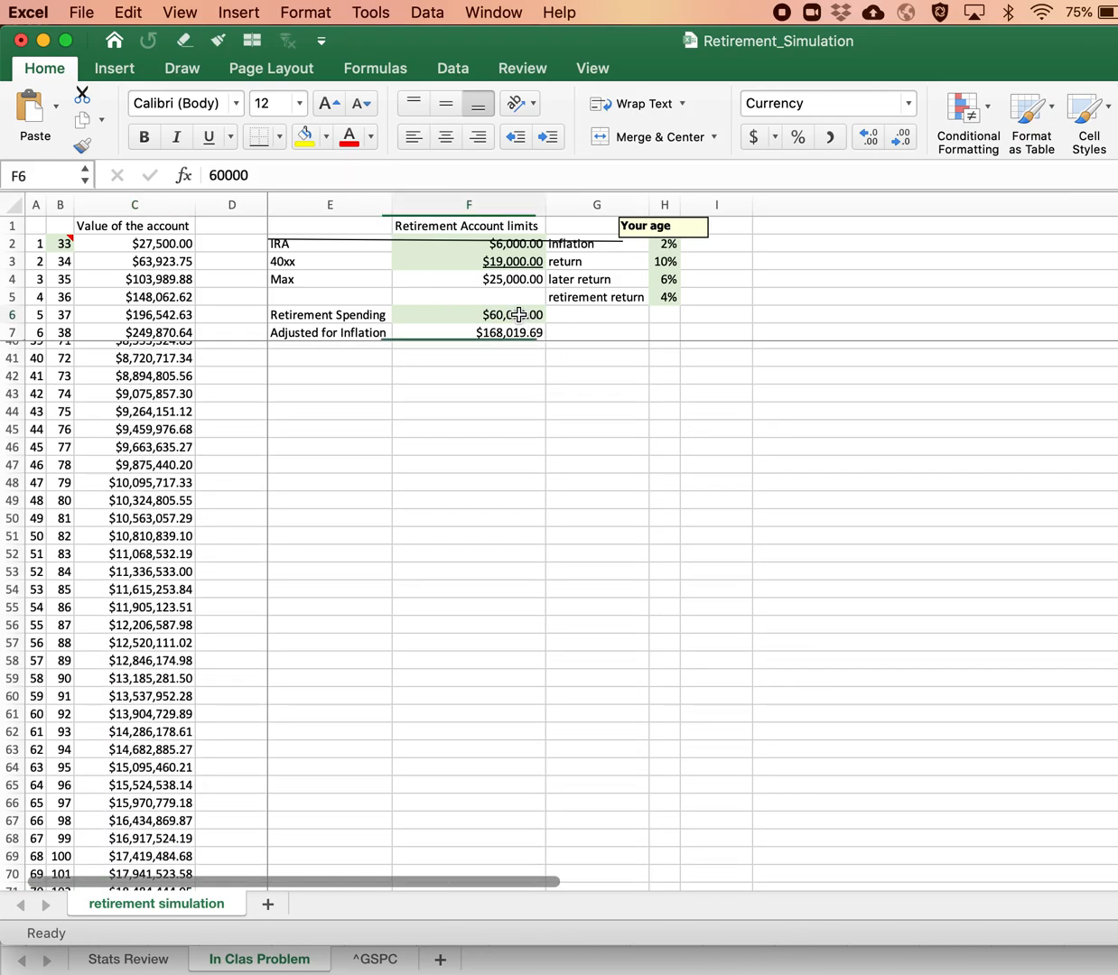
{"action": "type", "text": "1000000"}
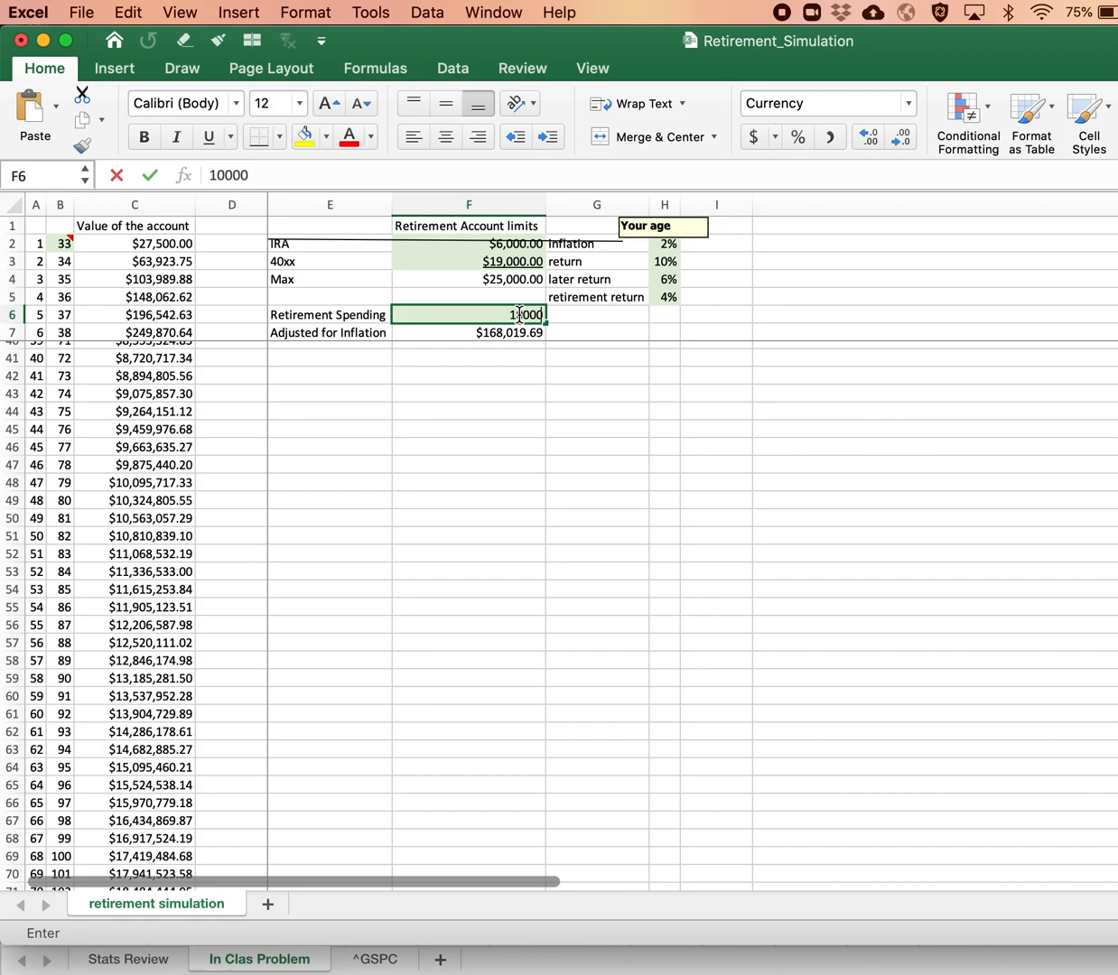
{"action": "key", "text": "Return"}
{"action": "scroll", "coordinate": [185, 493], "scroll_direction": "up", "scroll_amount": 2}
{"action": "left_click", "coordinate": [149, 445]}
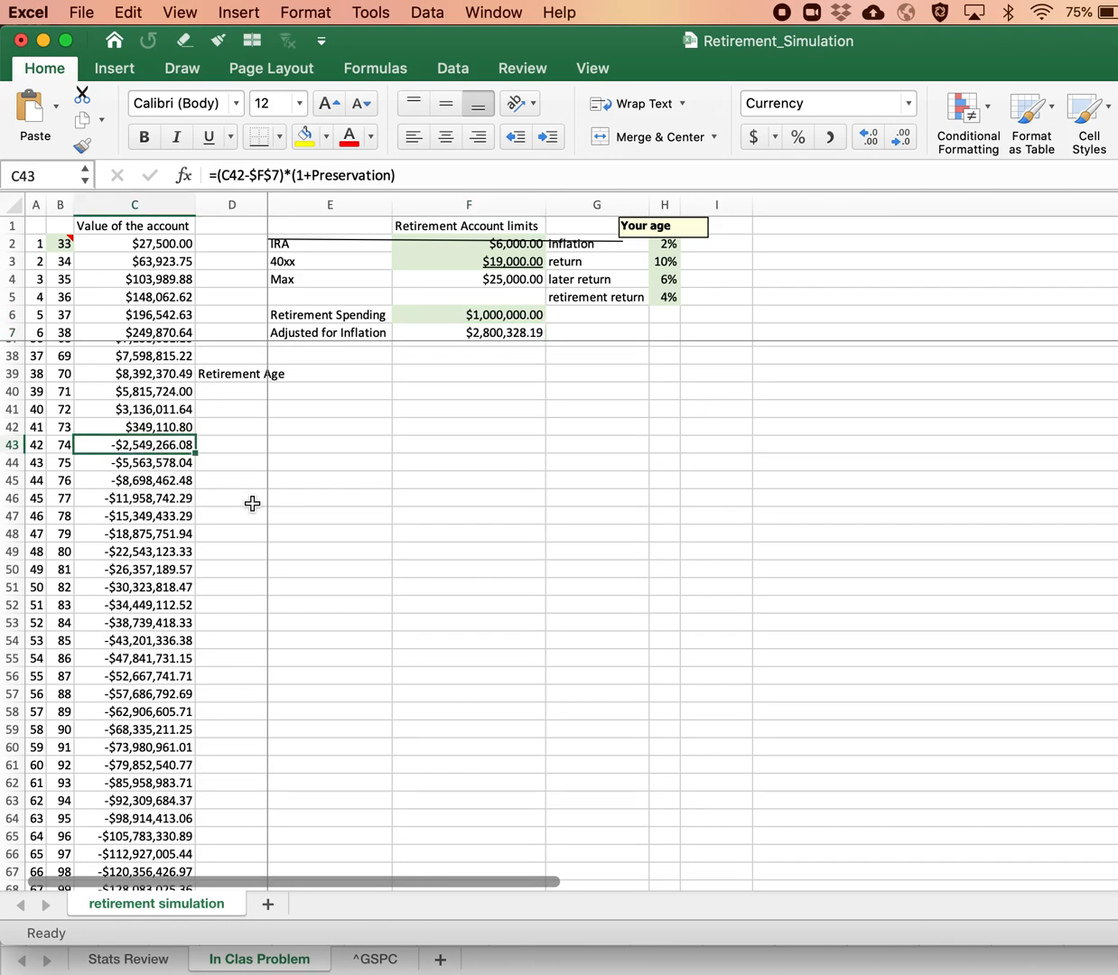
Step: Set Retirement Spending in F6 to 300000 and check the account value at age 83 in C52
{"action": "left_click", "coordinate": [489, 315]}
{"action": "type", "text": "300000"}
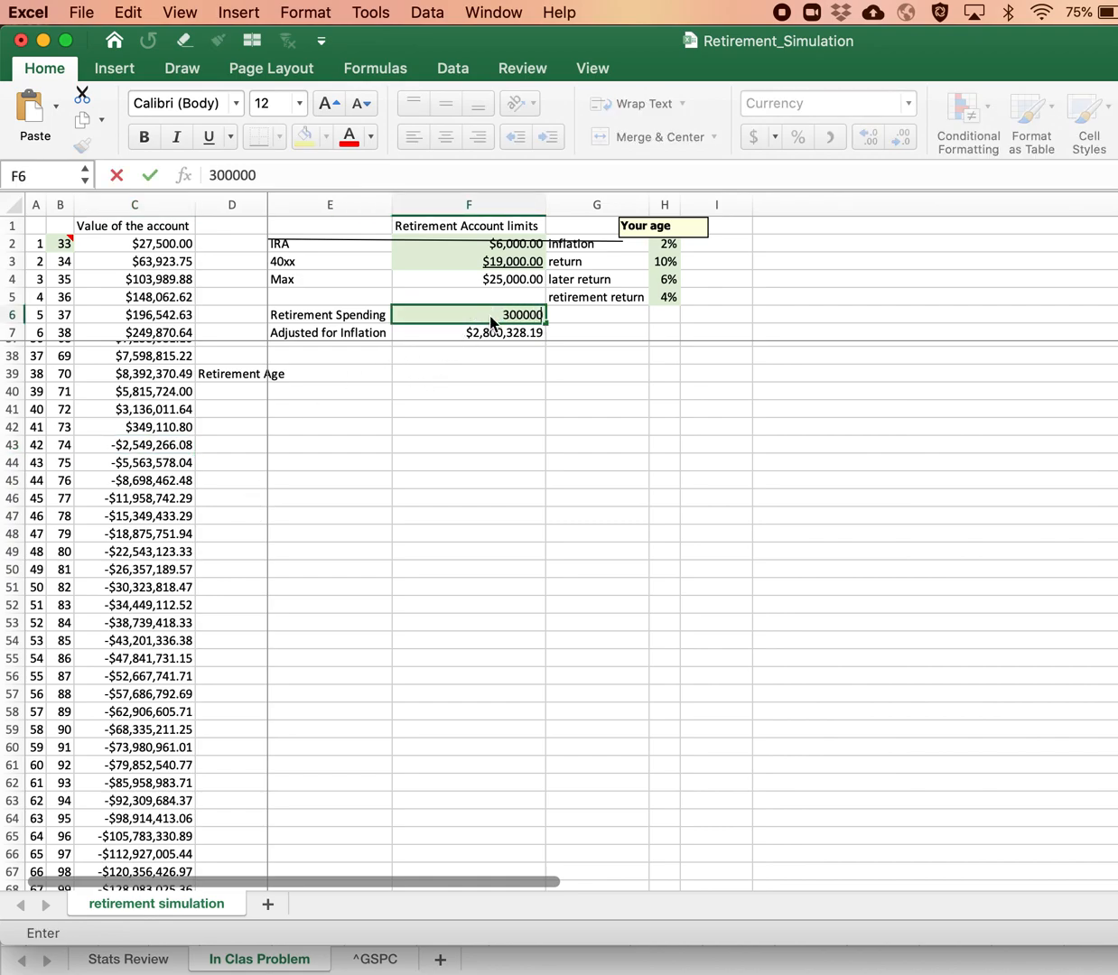
{"action": "key", "text": "Return"}
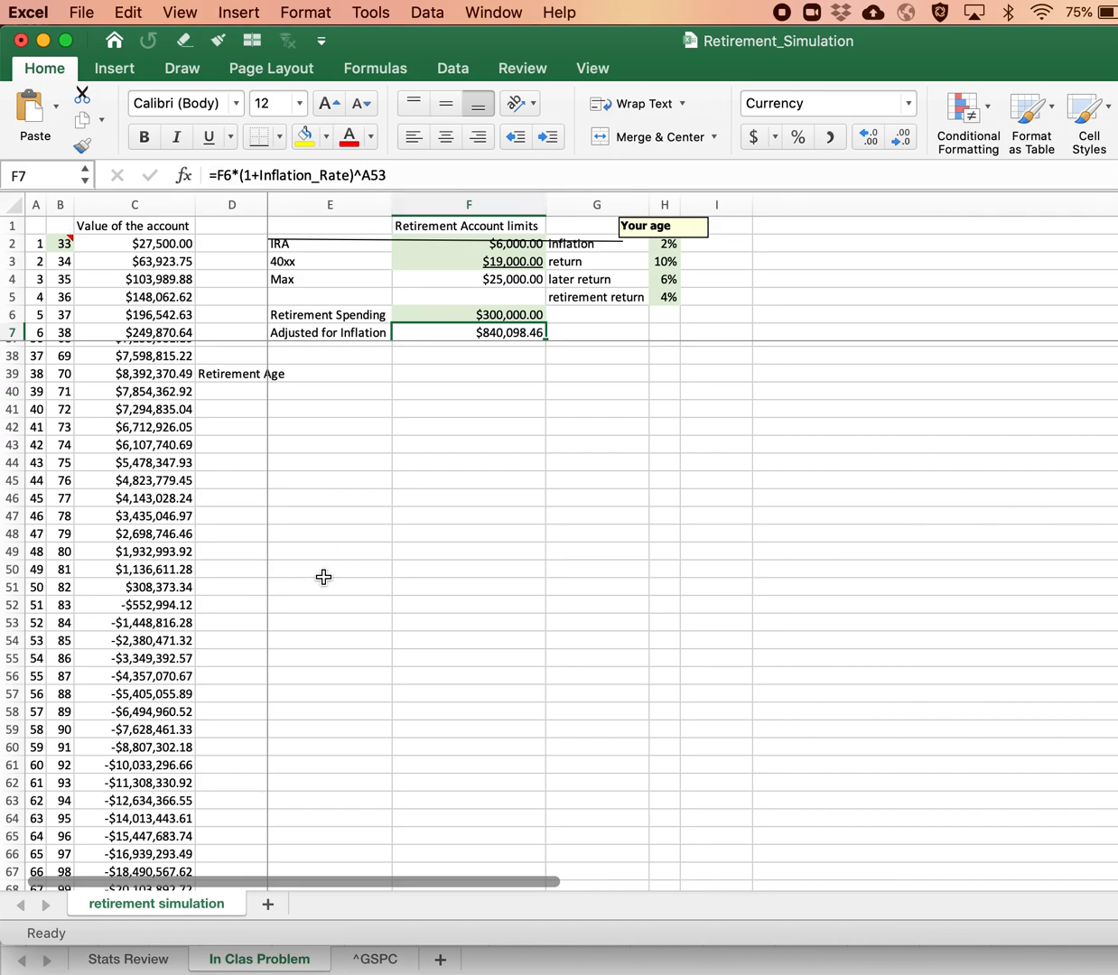
{"action": "left_click", "coordinate": [136, 602]}
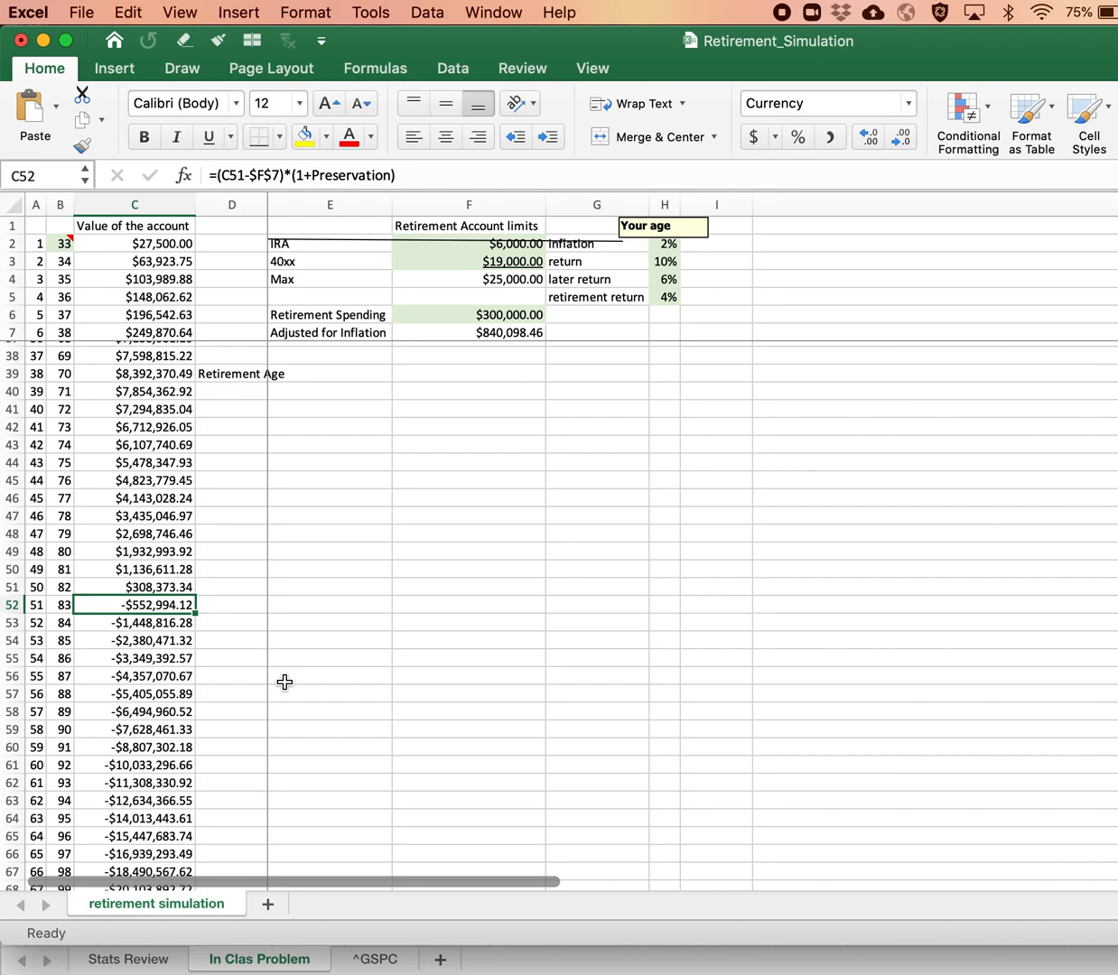
Step: Review the IRA and 40xx contribution limits in F2:F3 against the Retirement Spending in F6
{"action": "left_click", "coordinate": [522, 240]}
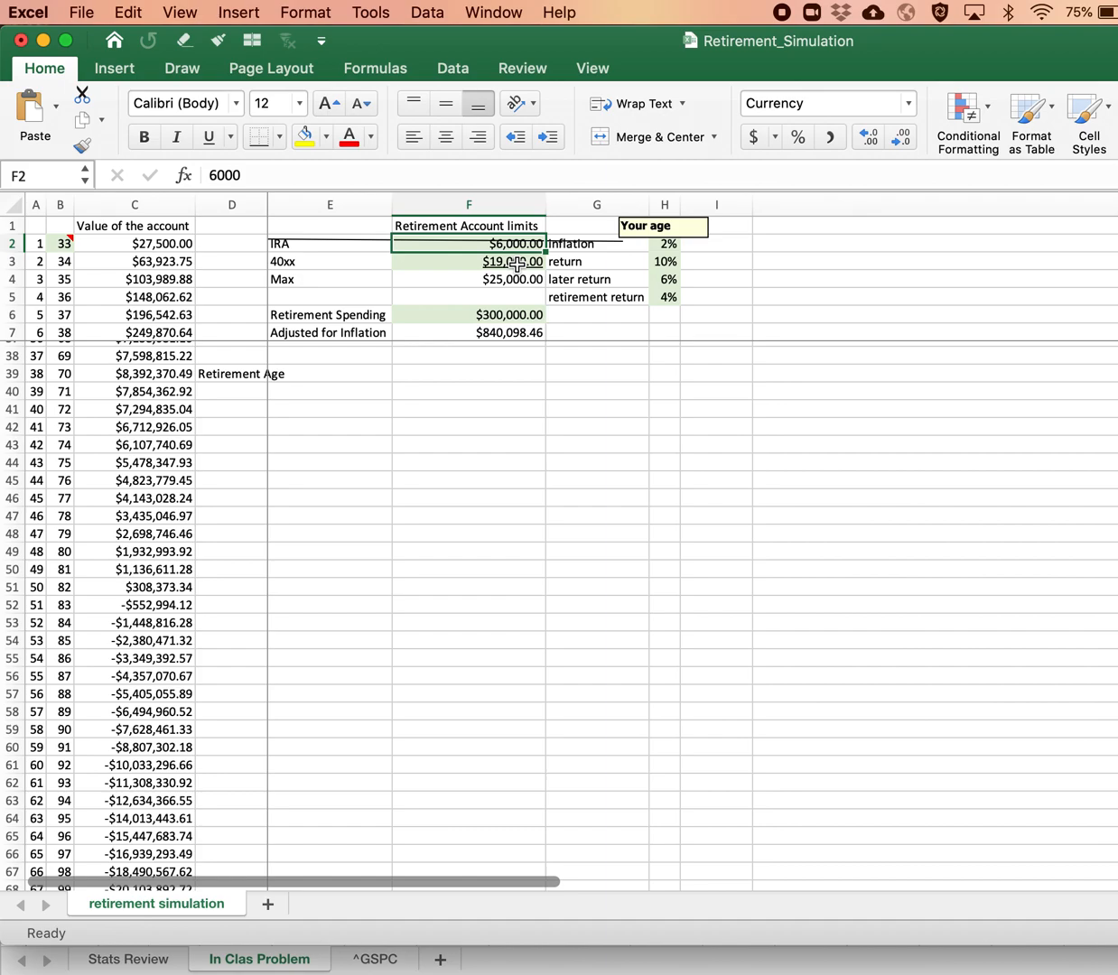
{"action": "left_click", "coordinate": [506, 312]}
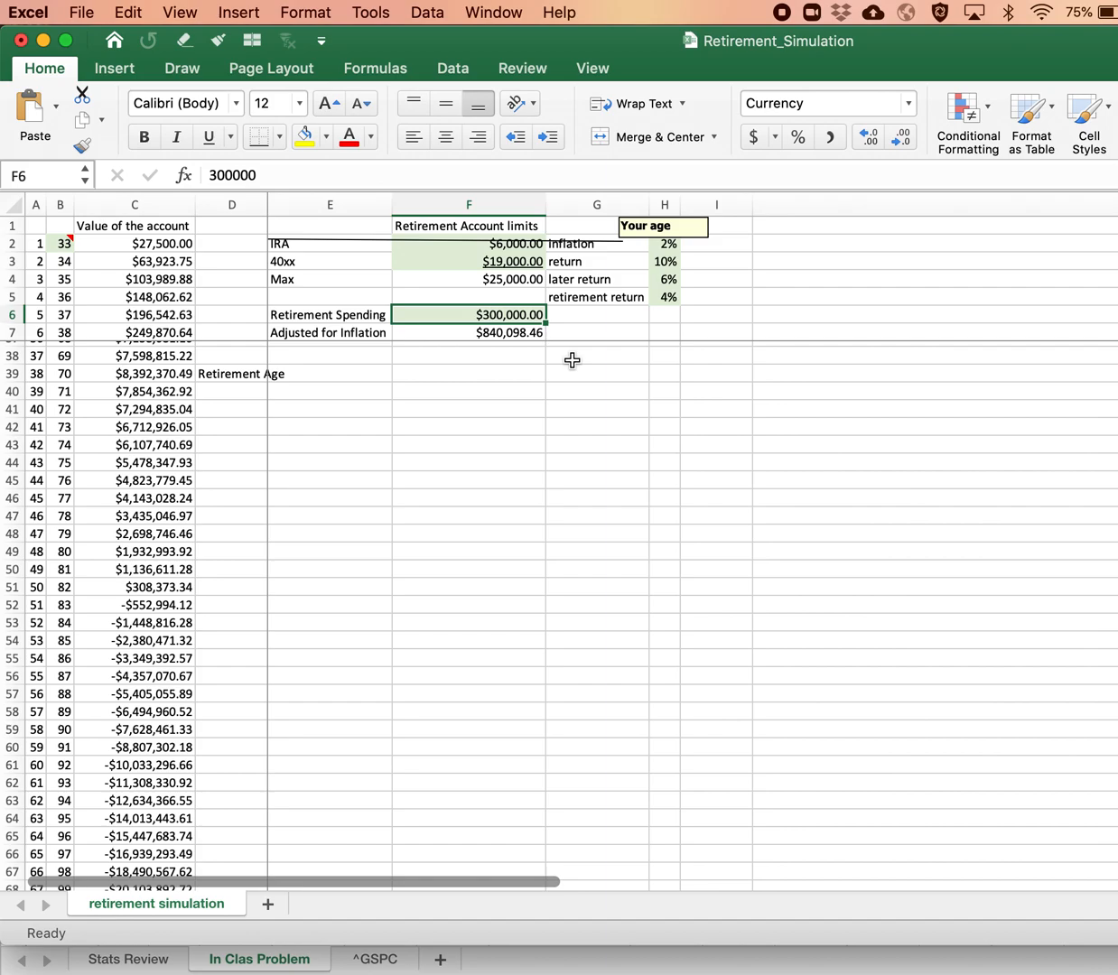
{"action": "left_click_drag", "start_coordinate": [497, 241], "coordinate": [513, 256]}
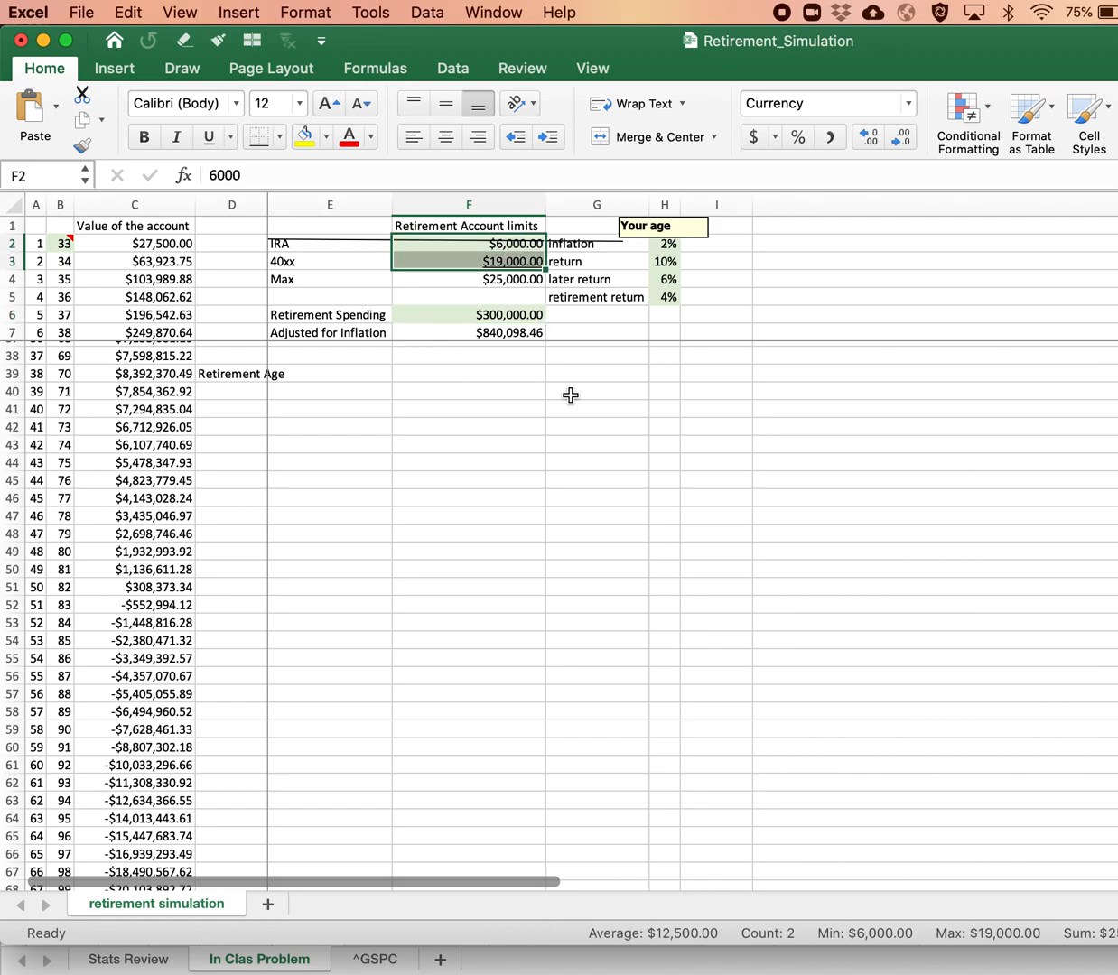
{"action": "left_click", "coordinate": [512, 315]}
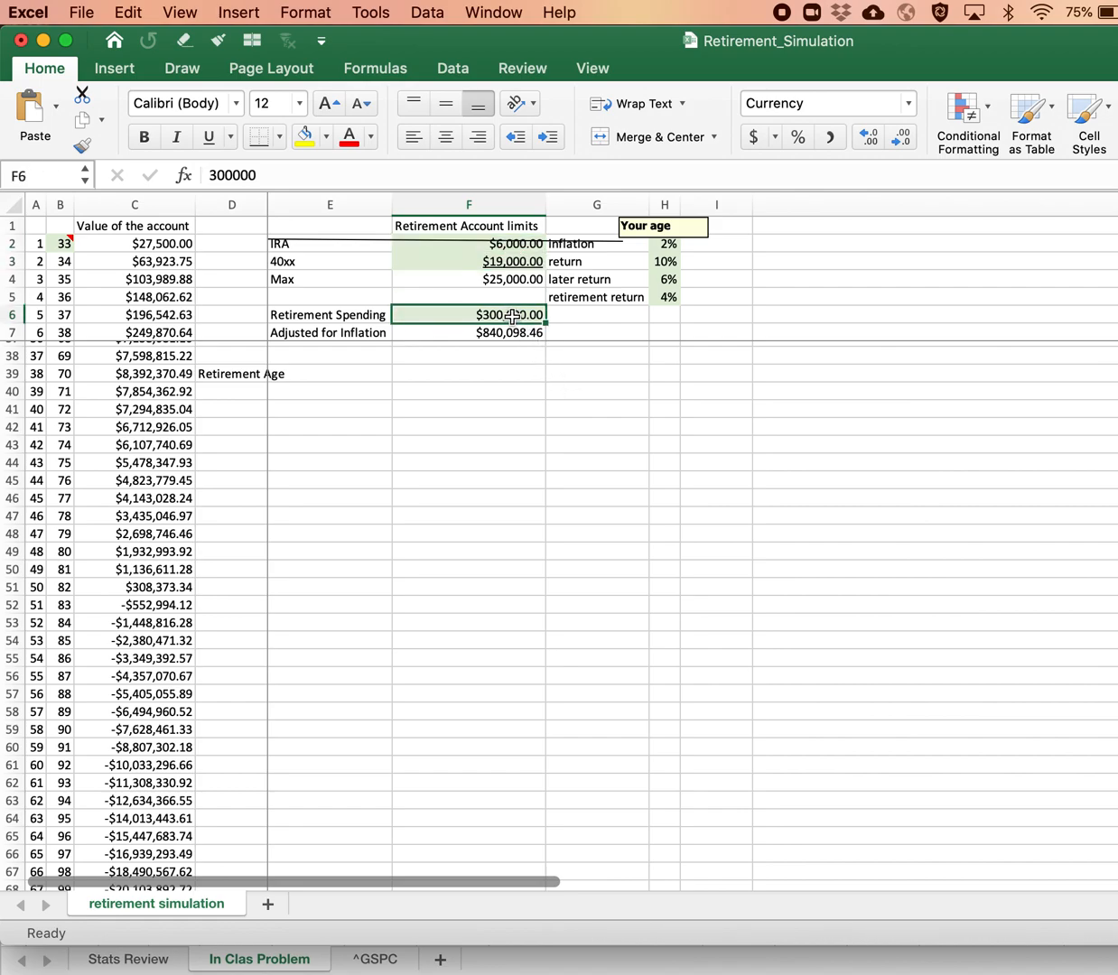